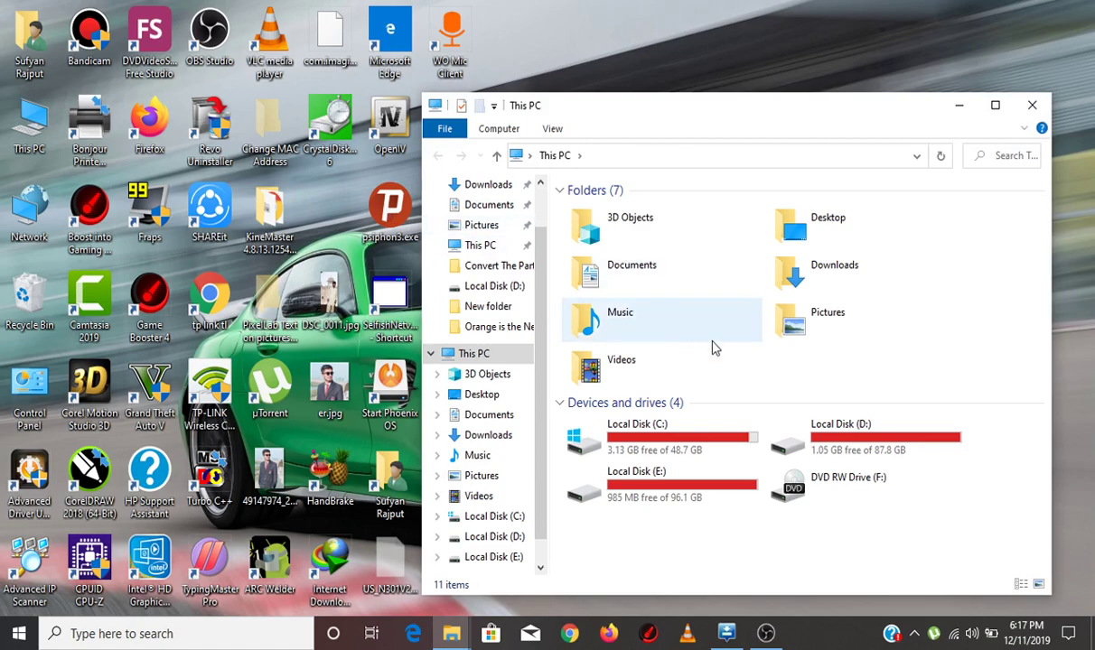
Step: Launch Odin3 from the Odin3_v3.13.1 folder, inside the Samsung C5 TWRP root folder under D:\Soft\New folder
{"action": "double_click", "coordinate": [788, 431]}
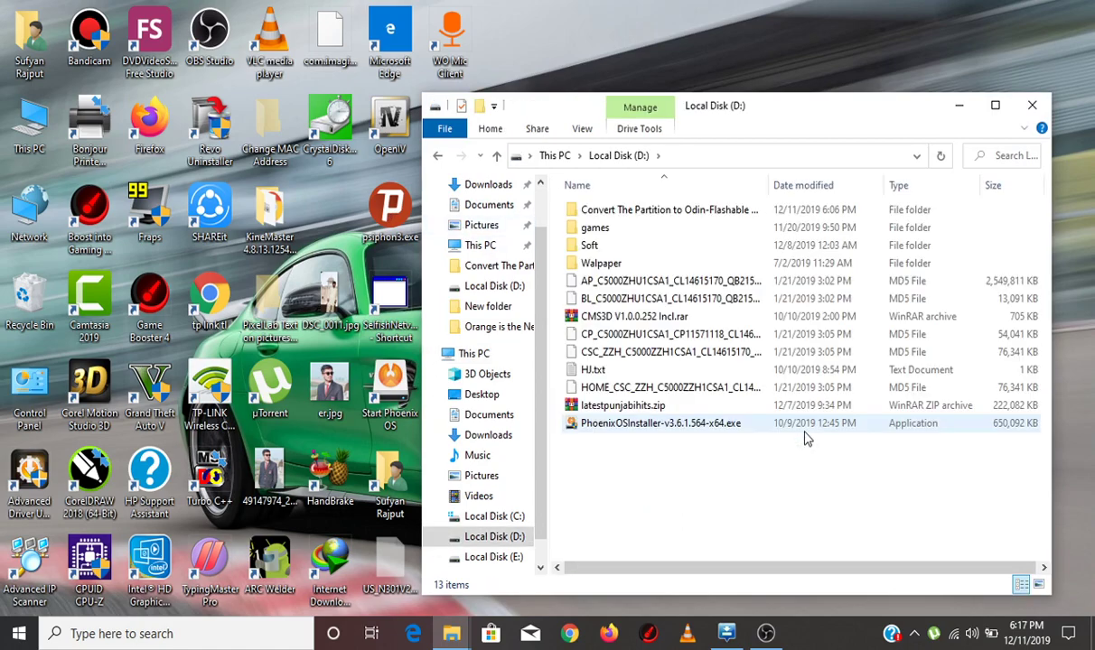
{"action": "double_click", "coordinate": [616, 246]}
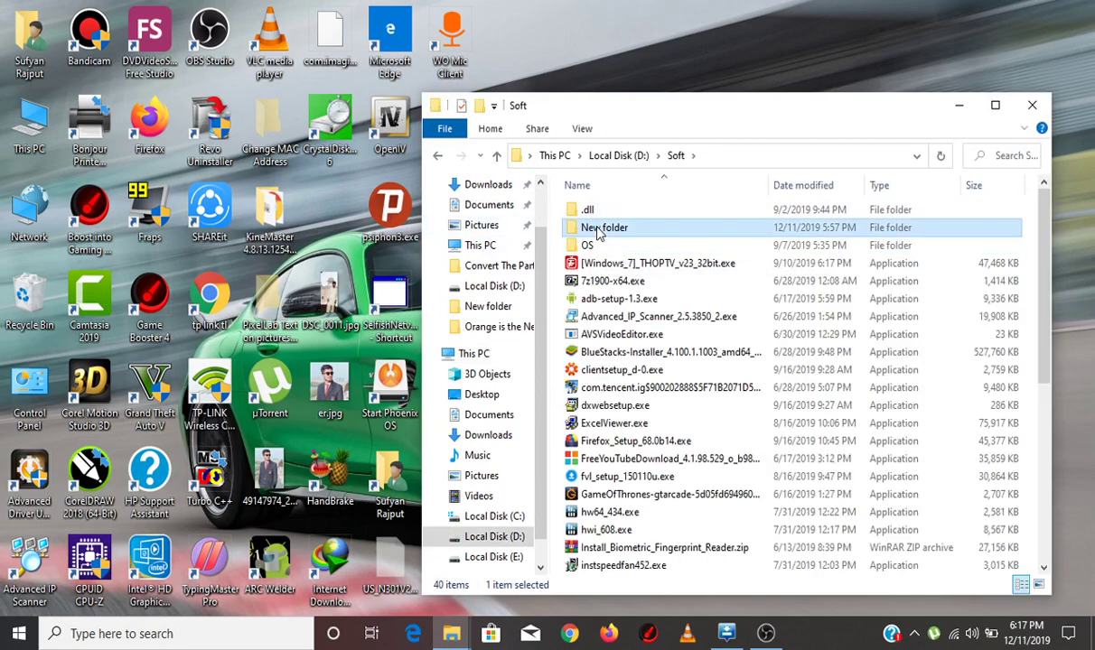
{"action": "double_click", "coordinate": [596, 227]}
{"action": "double_click", "coordinate": [603, 228]}
{"action": "double_click", "coordinate": [596, 217]}
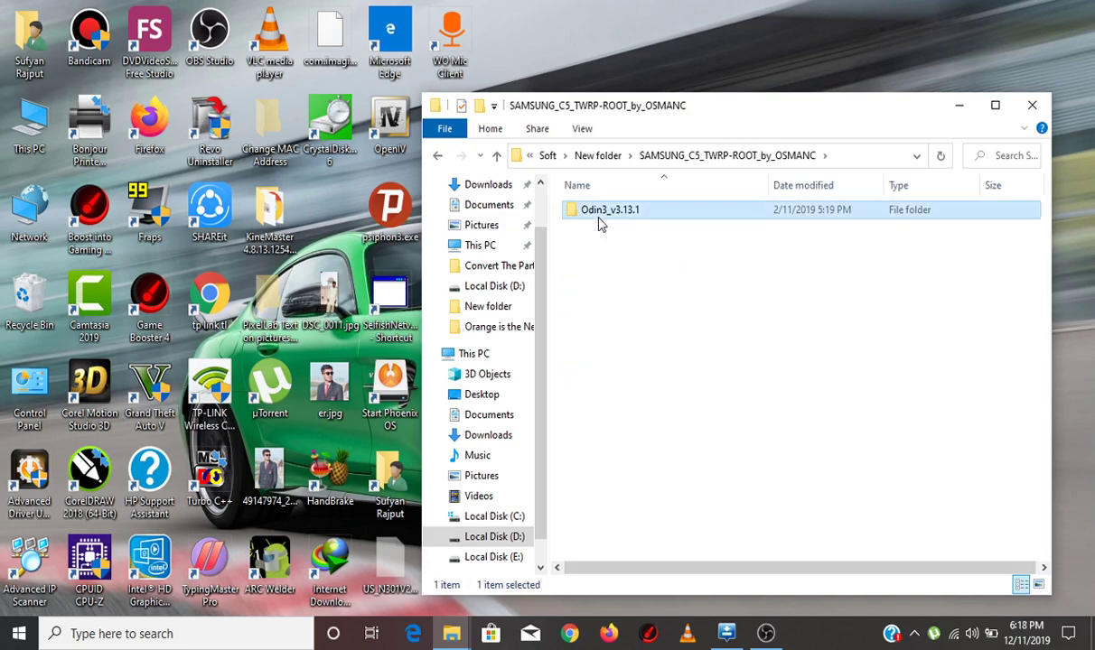
{"action": "left_click", "coordinate": [624, 245]}
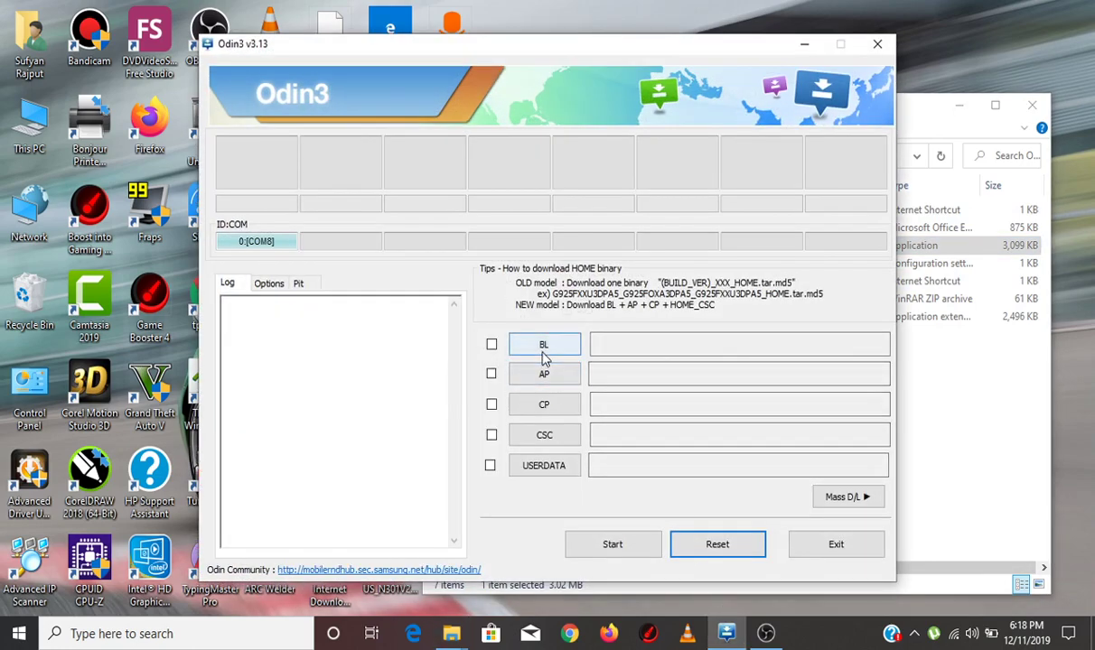
Step: Review Odin's flash options, and load the BL_C5000ZHU1CSA1 firmware file from drive D into the BL slot
{"action": "left_click", "coordinate": [271, 282]}
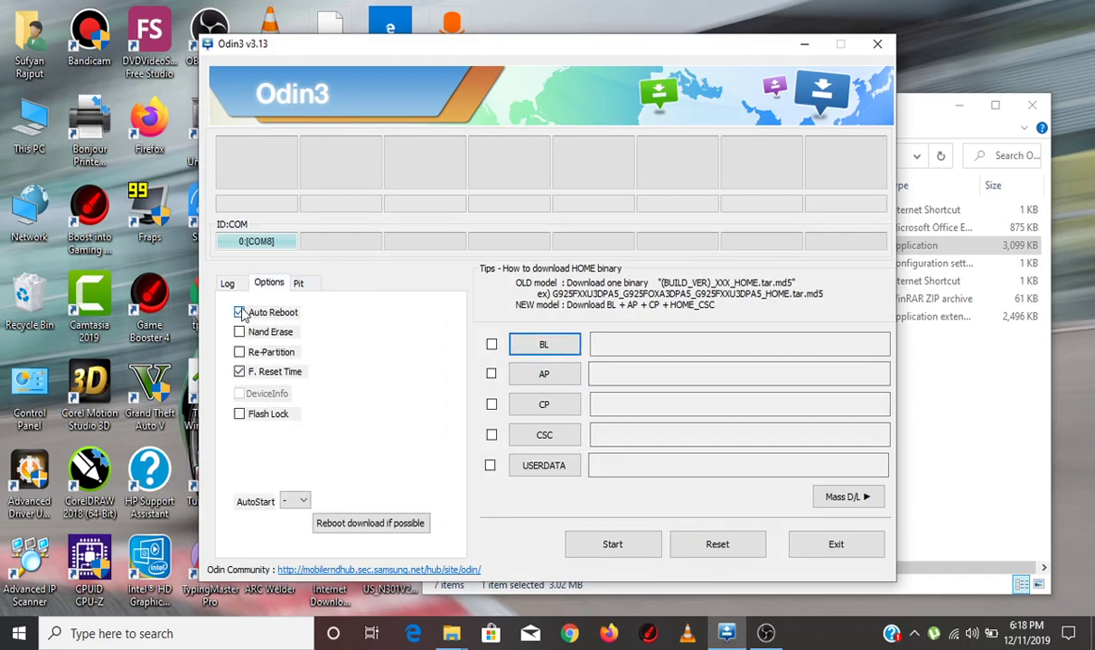
{"action": "left_click", "coordinate": [228, 282]}
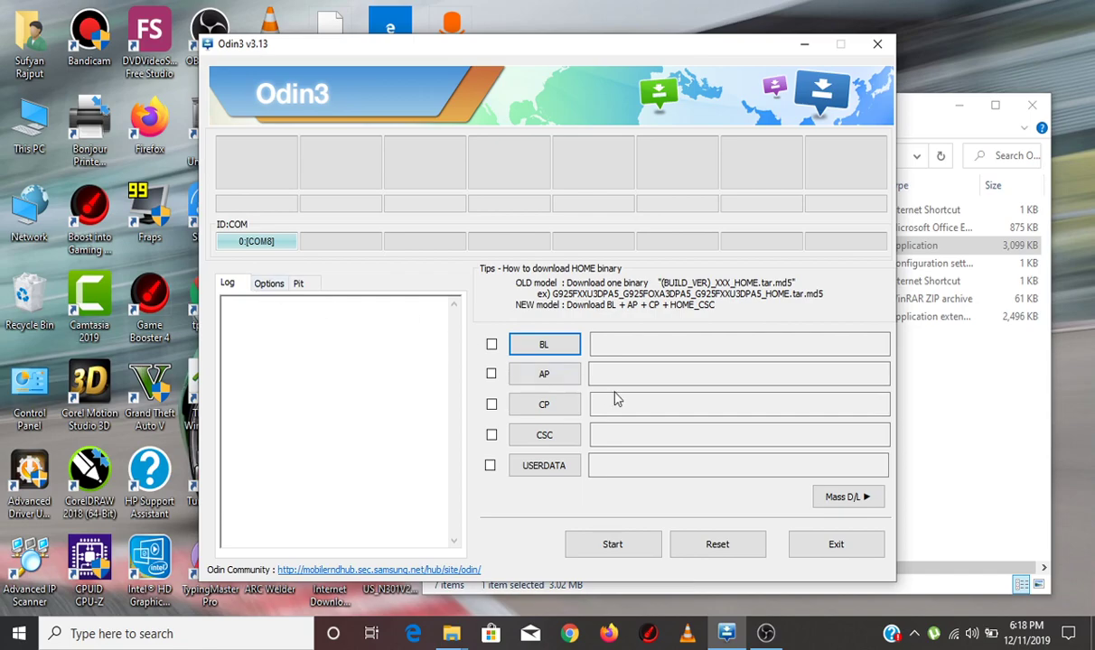
{"action": "left_click", "coordinate": [551, 349]}
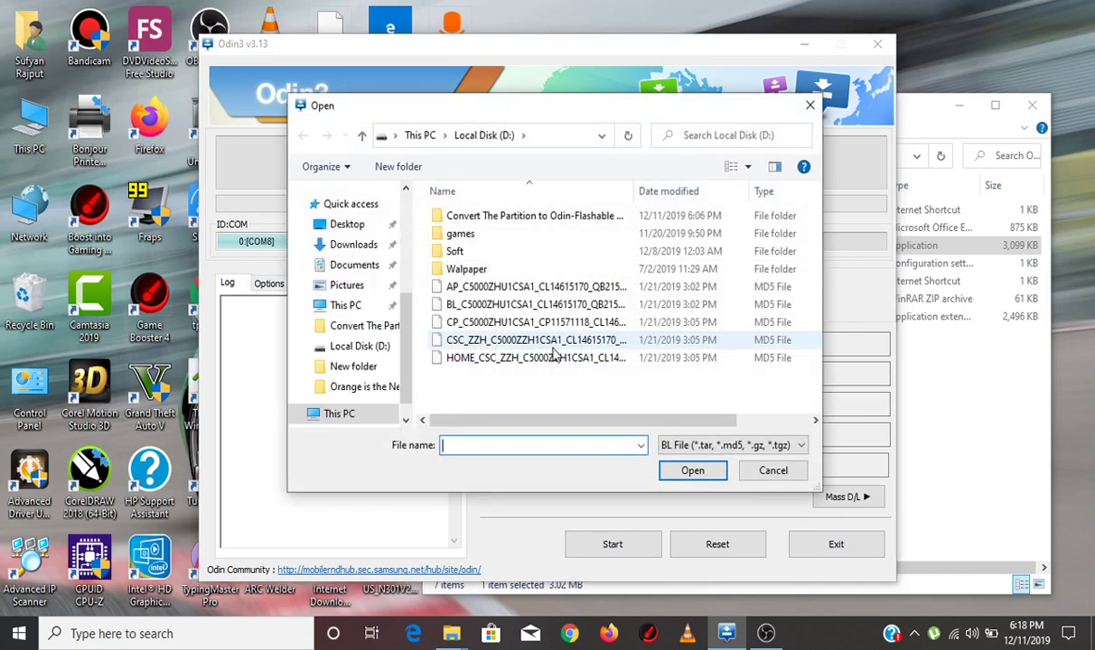
{"action": "double_click", "coordinate": [470, 305]}
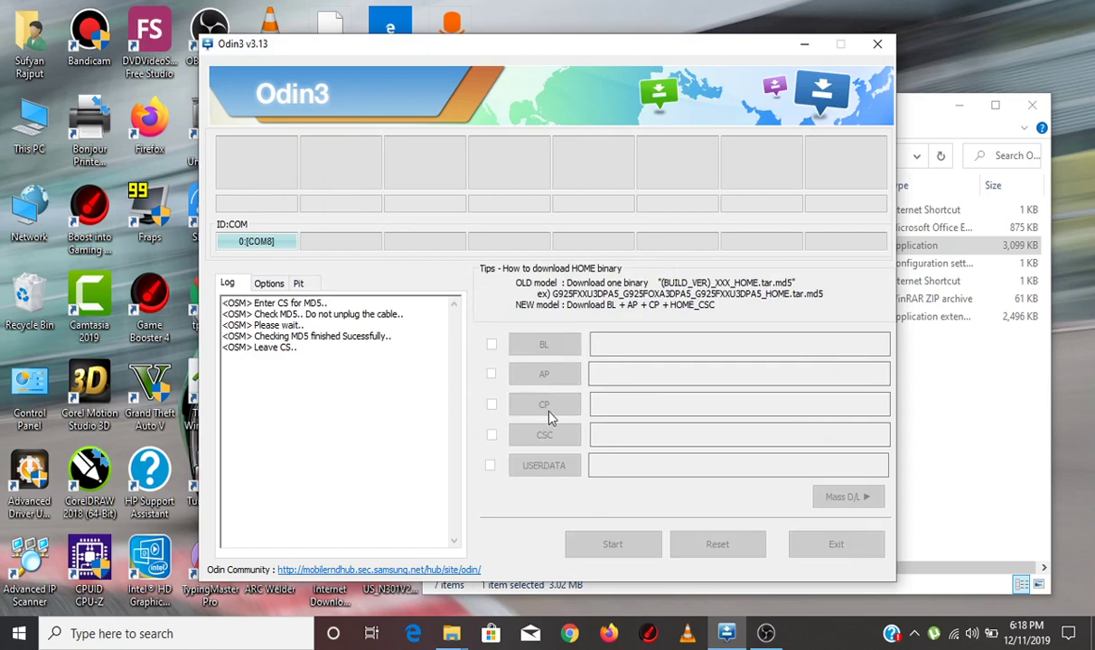
Step: Load the HOME_CSC_ZZH_C5000ZZH1CSA1 file into the CSC slot and the CP_C5000ZHU1CSA1 file into the CP slot
{"action": "left_click", "coordinate": [556, 441]}
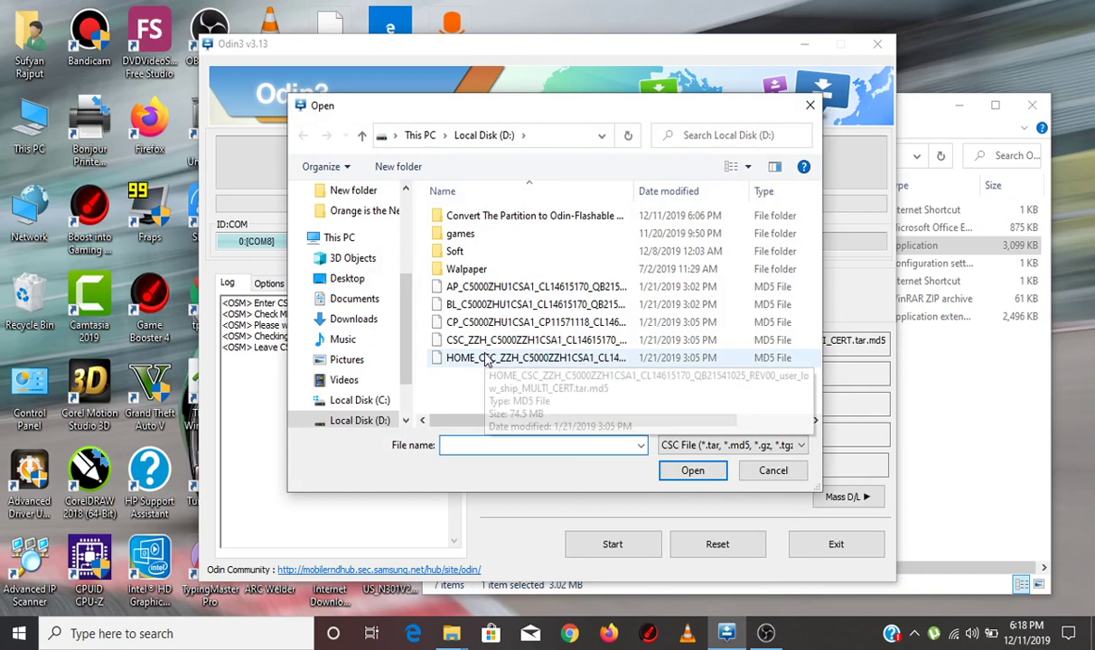
{"action": "double_click", "coordinate": [486, 359]}
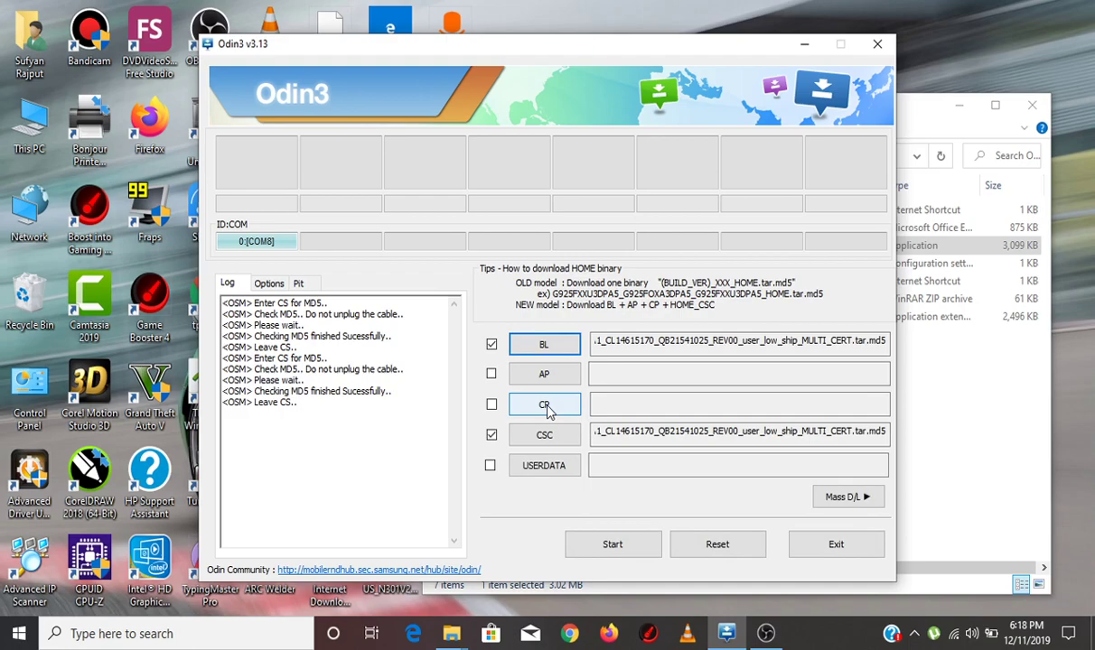
{"action": "left_click", "coordinate": [546, 407]}
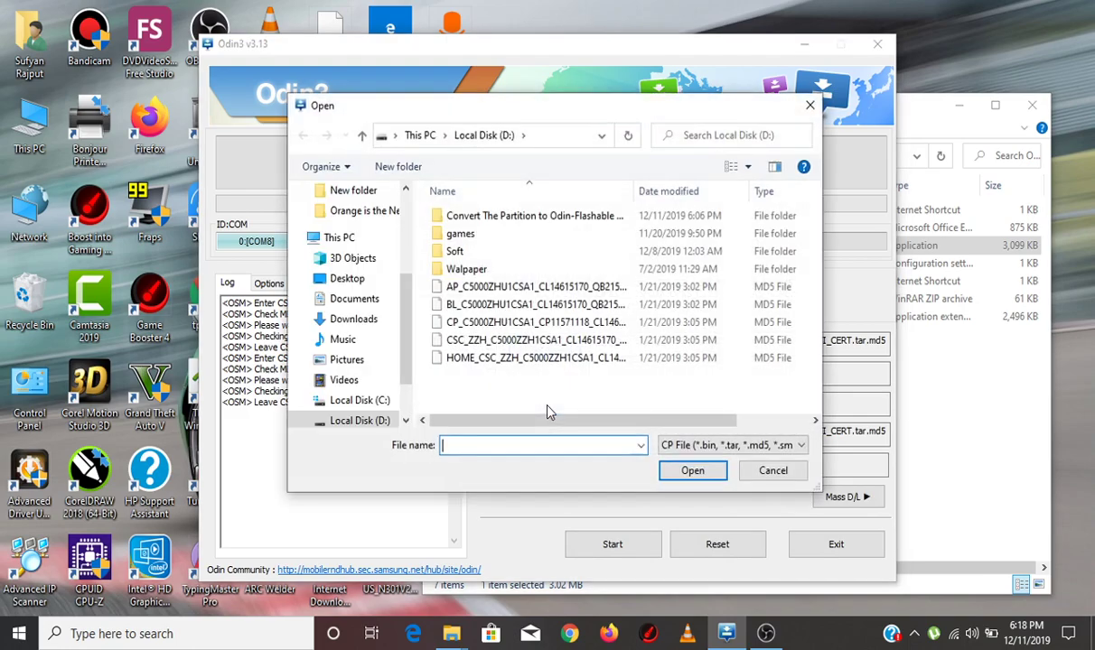
{"action": "double_click", "coordinate": [469, 327]}
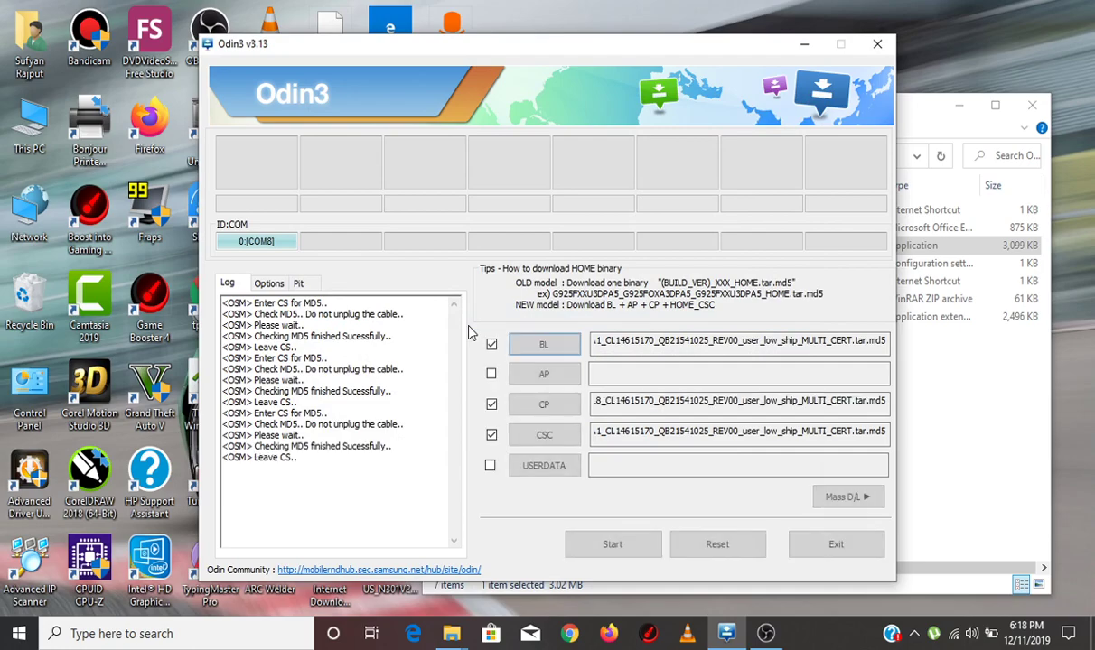
Step: Load the AP_C5000ZHU1CSA1 file into the AP slot and start flashing the firmware to the connected phone
{"action": "left_click", "coordinate": [542, 375]}
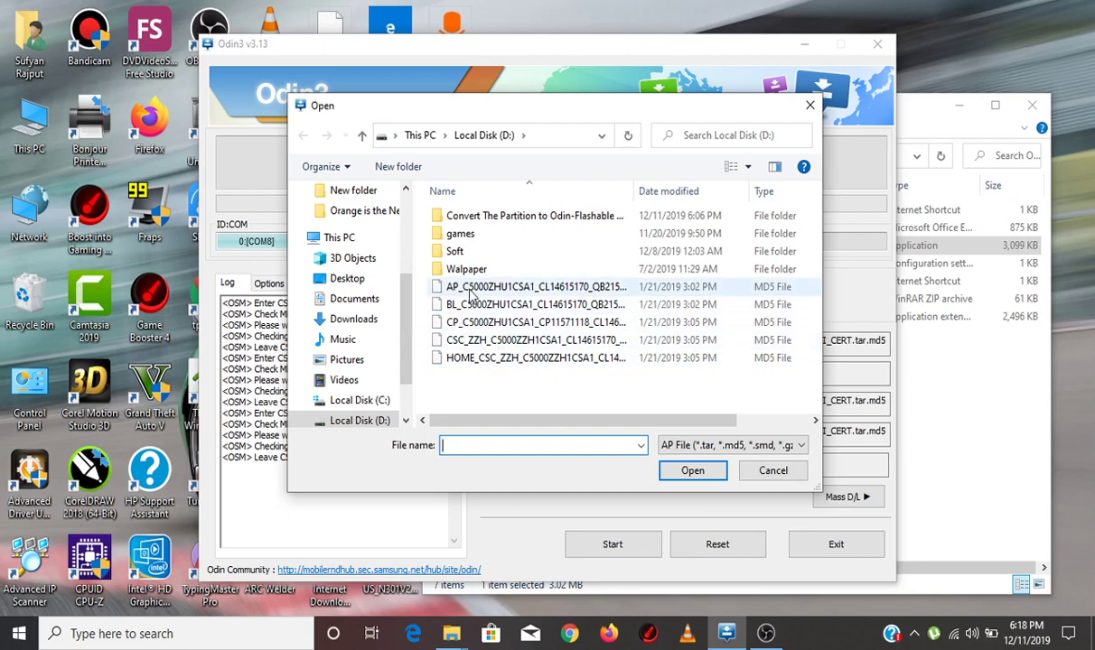
{"action": "double_click", "coordinate": [469, 289]}
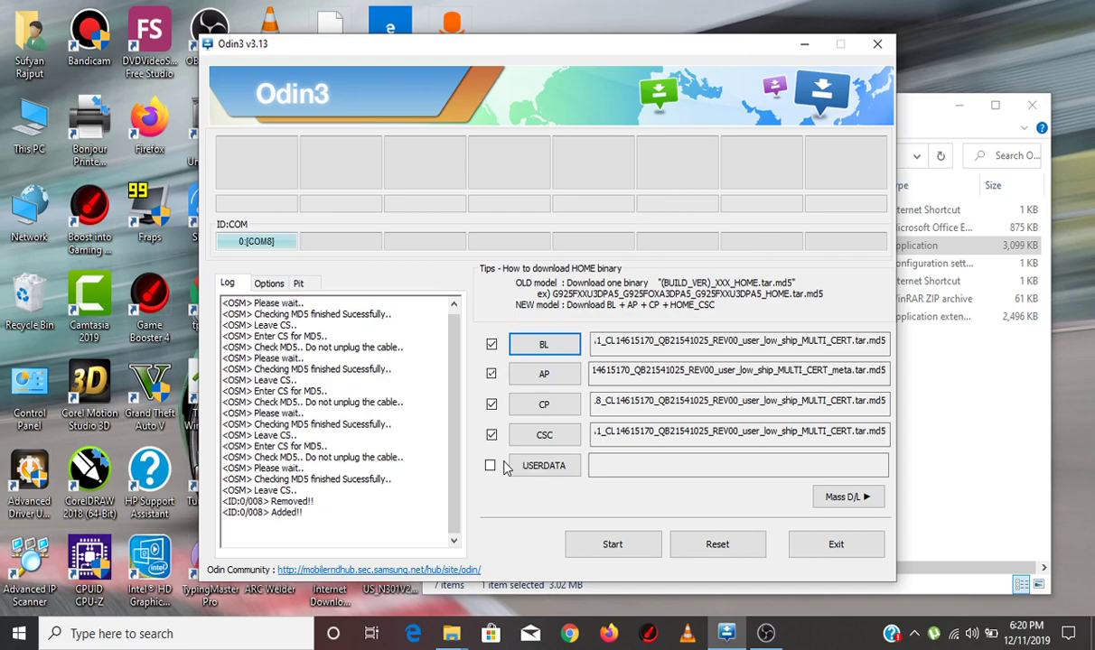
{"action": "left_click", "coordinate": [608, 545]}
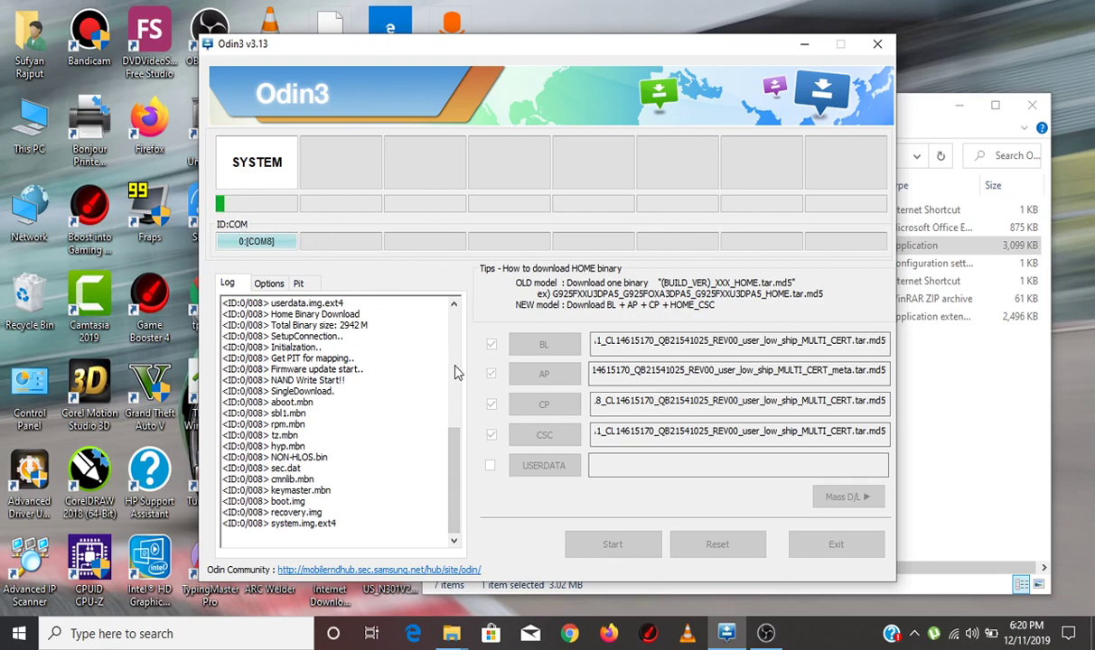
Step: Switch to OBS, set the Mic/Aux device to Microphone (High Definition Audio Device), and minimize OBS
{"action": "left_click", "coordinate": [768, 635]}
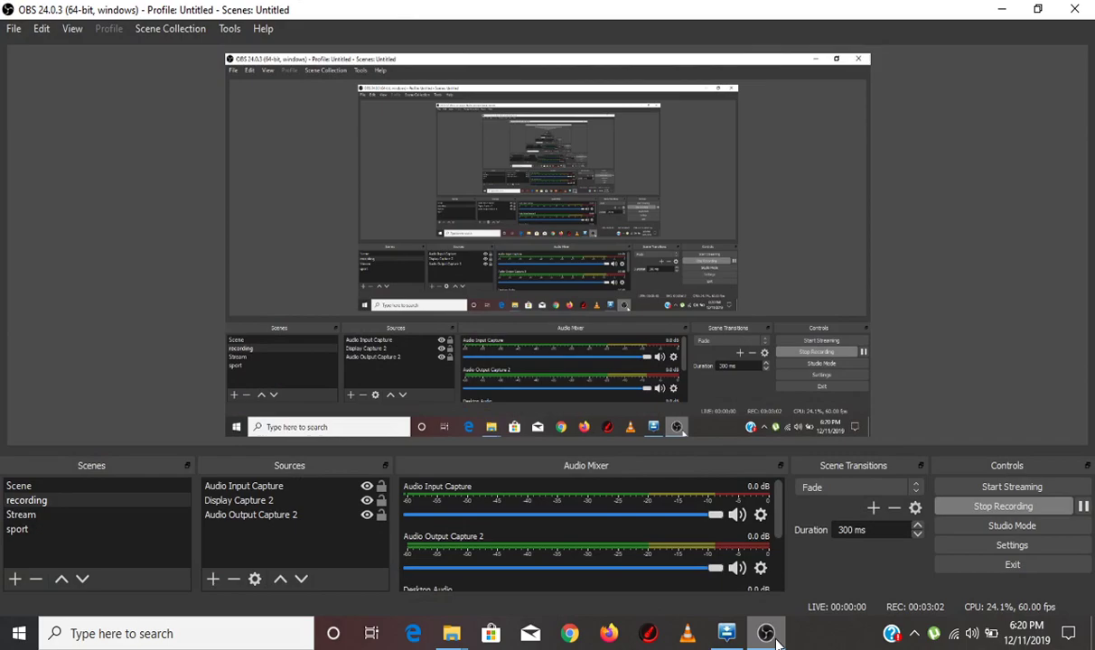
{"action": "scroll", "coordinate": [669, 540], "scroll_direction": "down", "scroll_amount": 2}
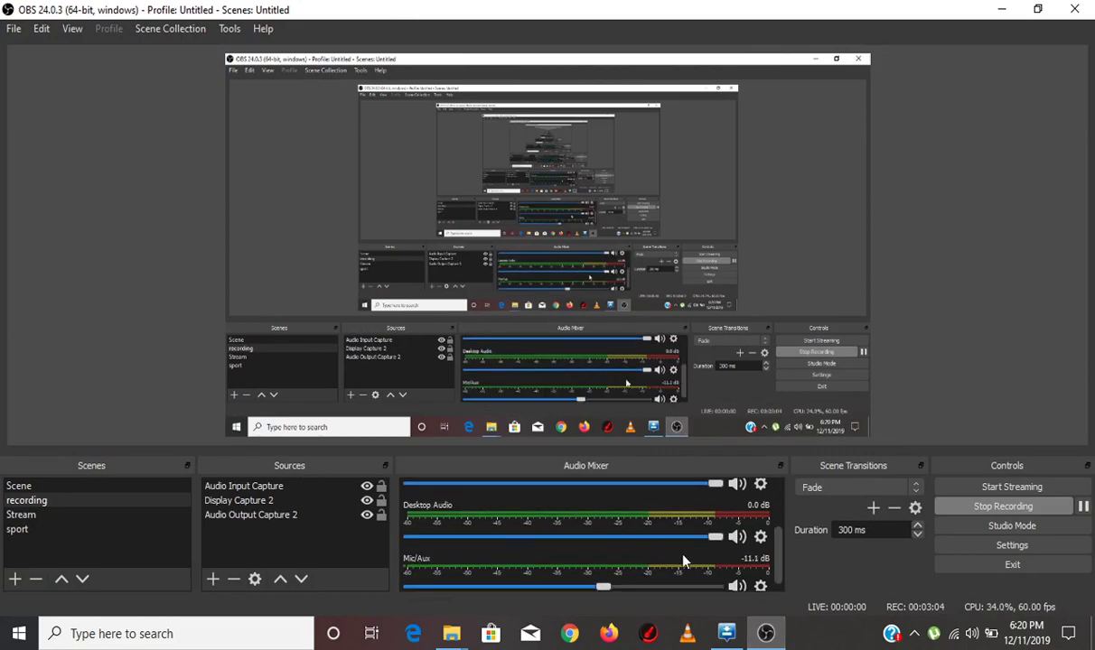
{"action": "left_click", "coordinate": [761, 587]}
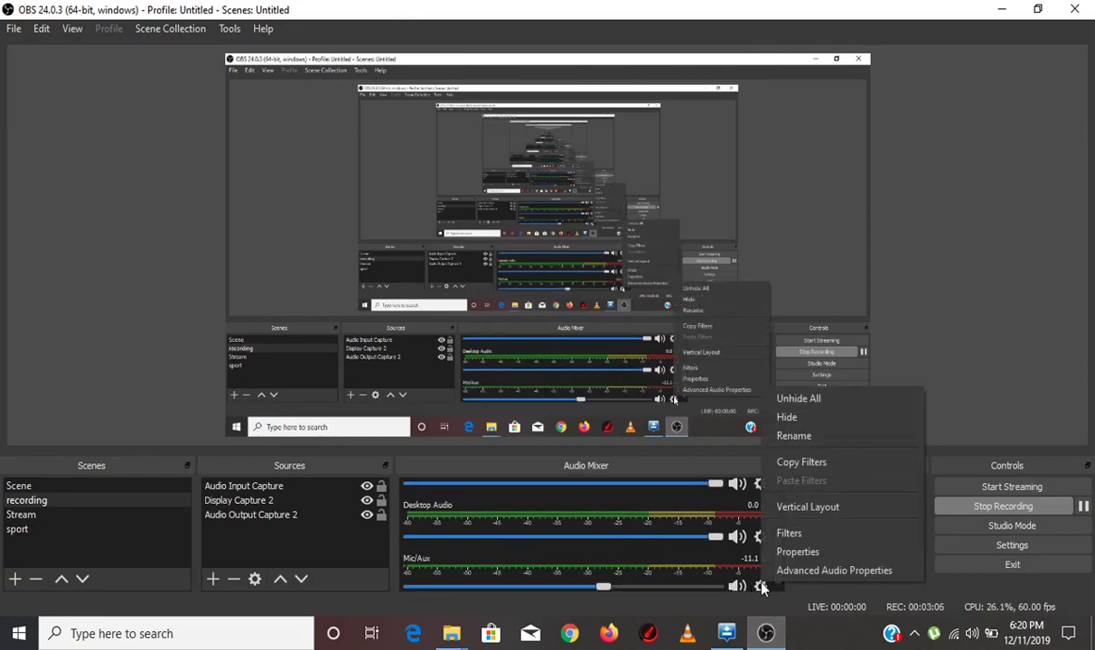
{"action": "left_click", "coordinate": [772, 560]}
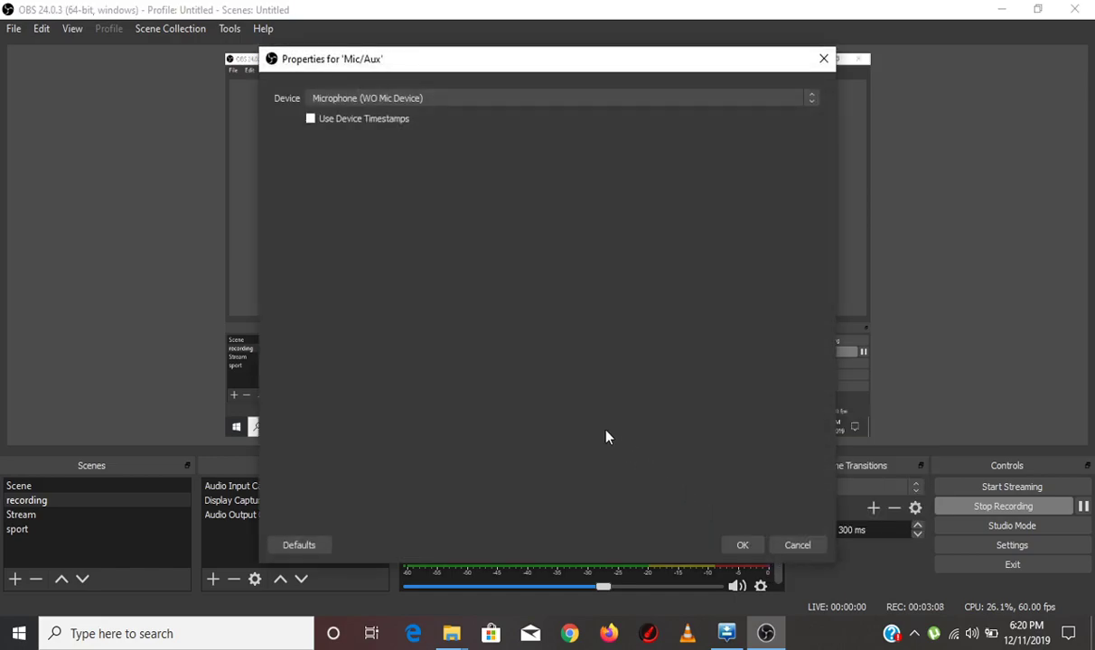
{"action": "left_click", "coordinate": [398, 98]}
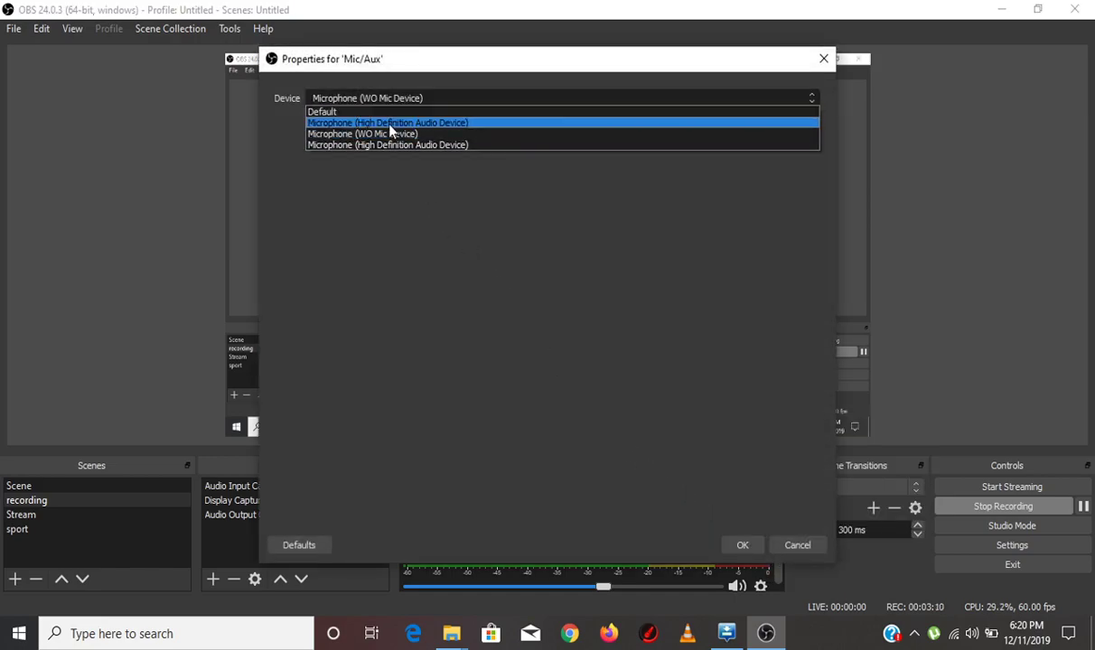
{"action": "left_click", "coordinate": [390, 124]}
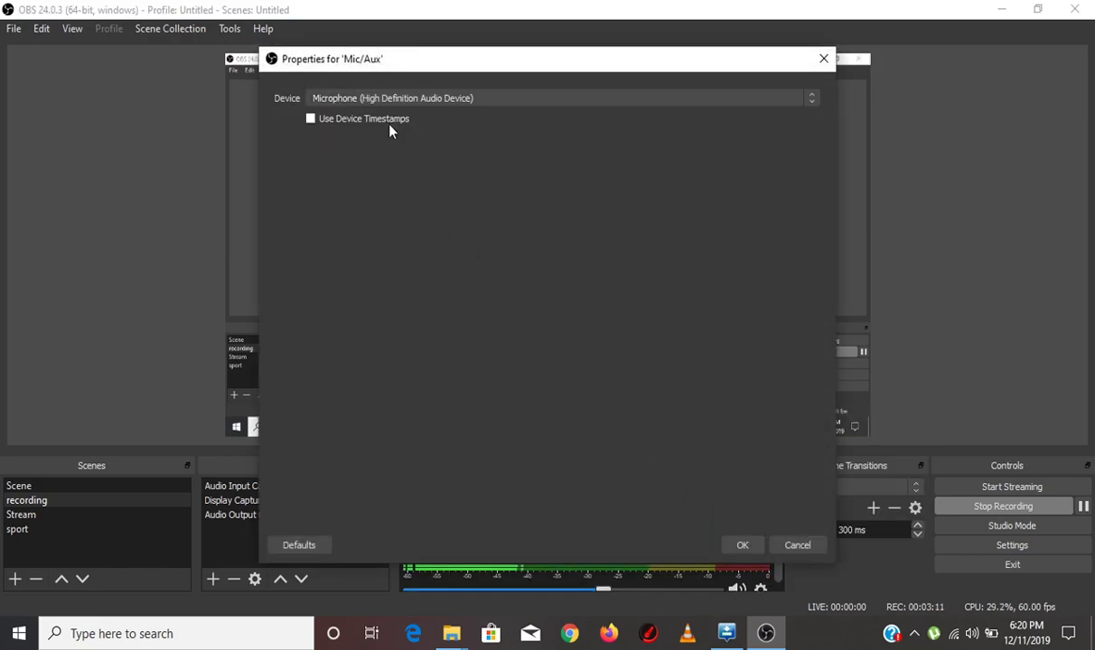
{"action": "left_click", "coordinate": [742, 545]}
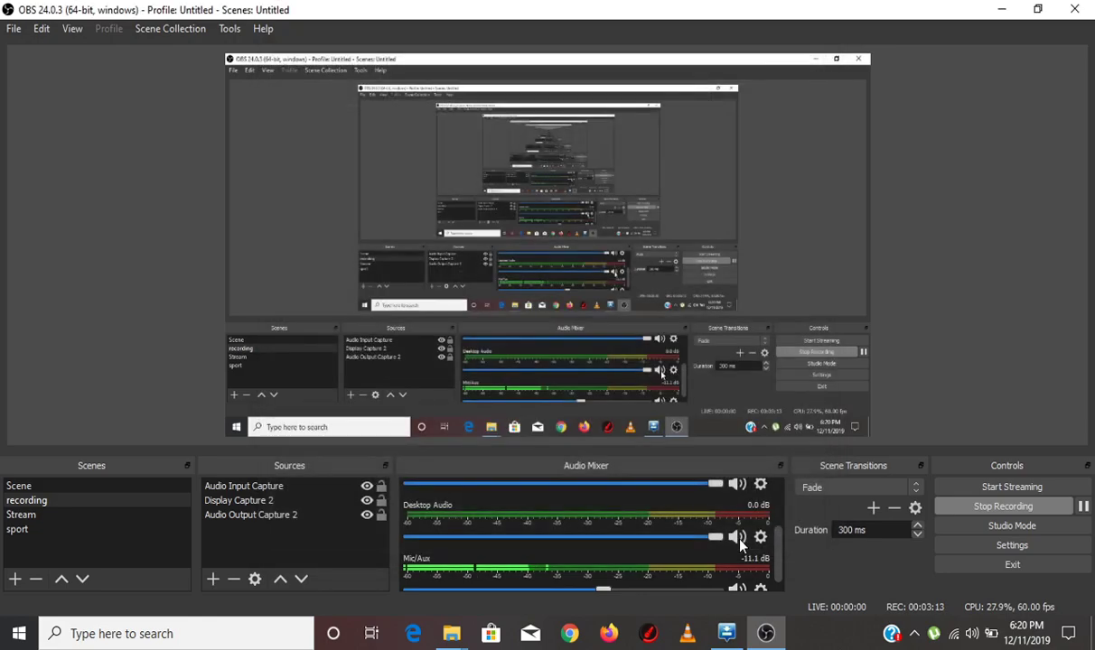
{"action": "left_click", "coordinate": [997, 8]}
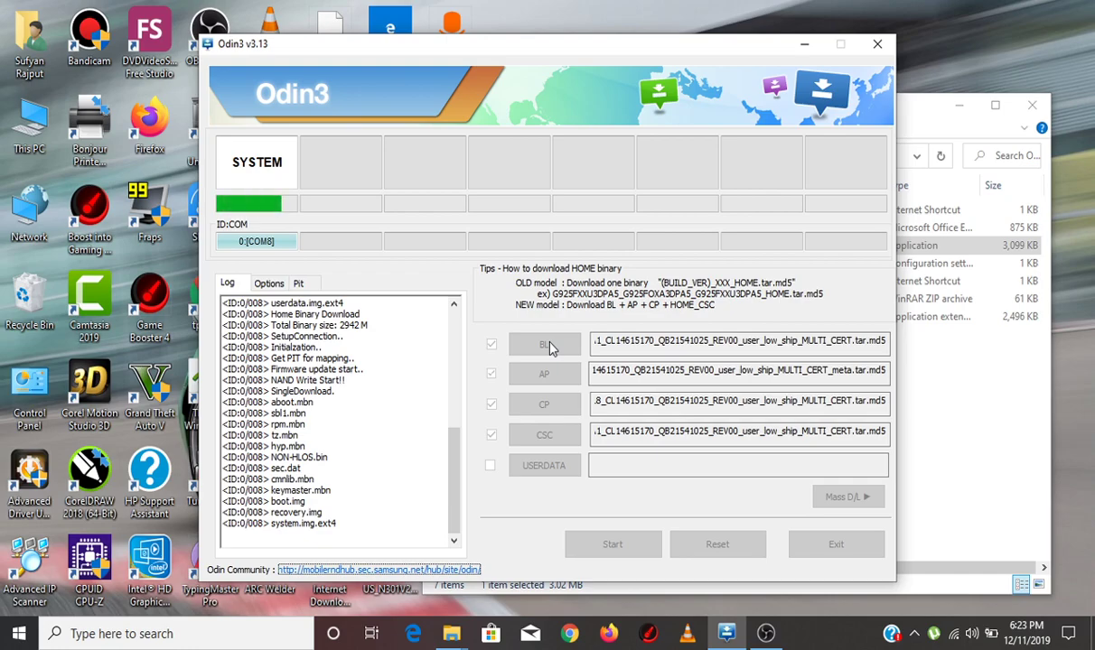
Step: Launch Chrome and bring Odin back to the front to check the flashing result
{"action": "left_click", "coordinate": [583, 638]}
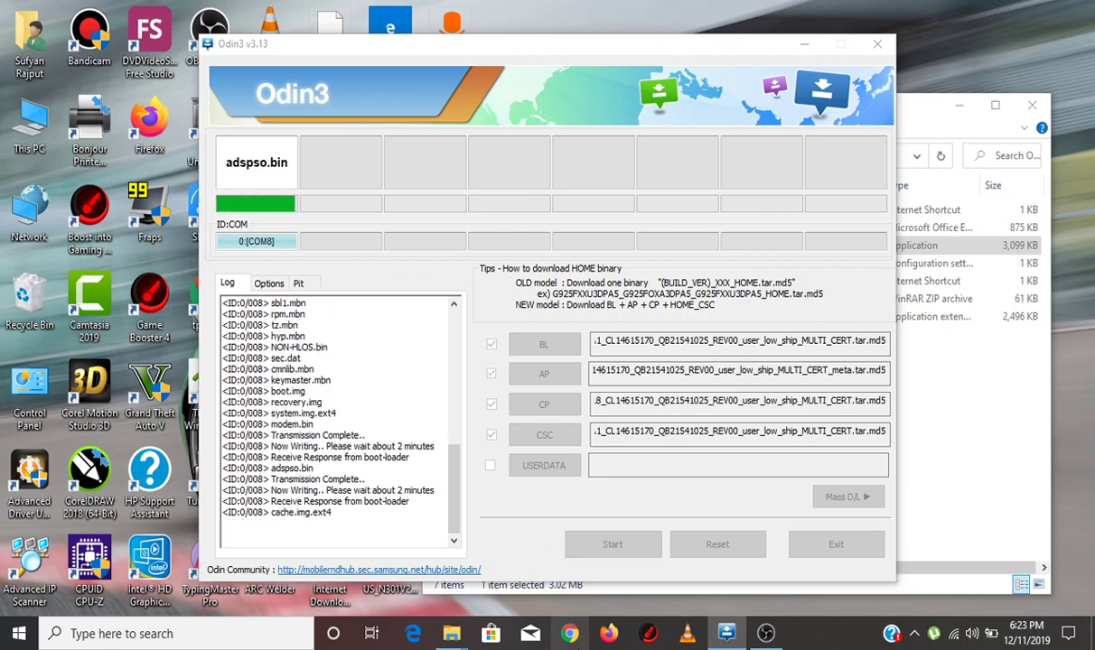
{"action": "left_click", "coordinate": [544, 508]}
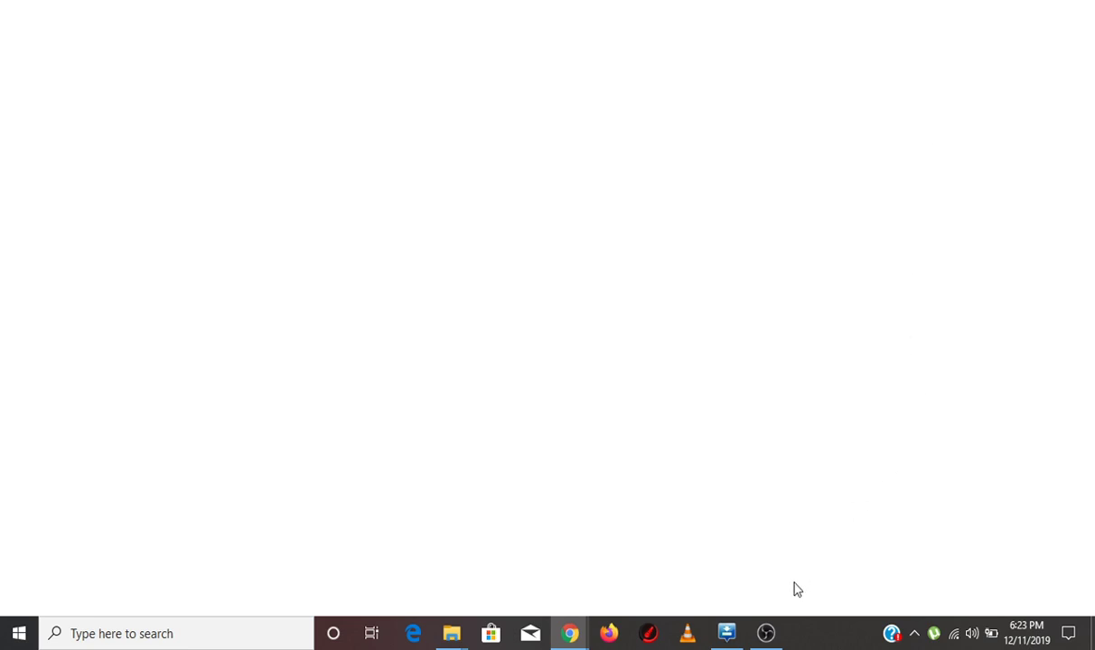
{"action": "mouse_move", "coordinate": [731, 632]}
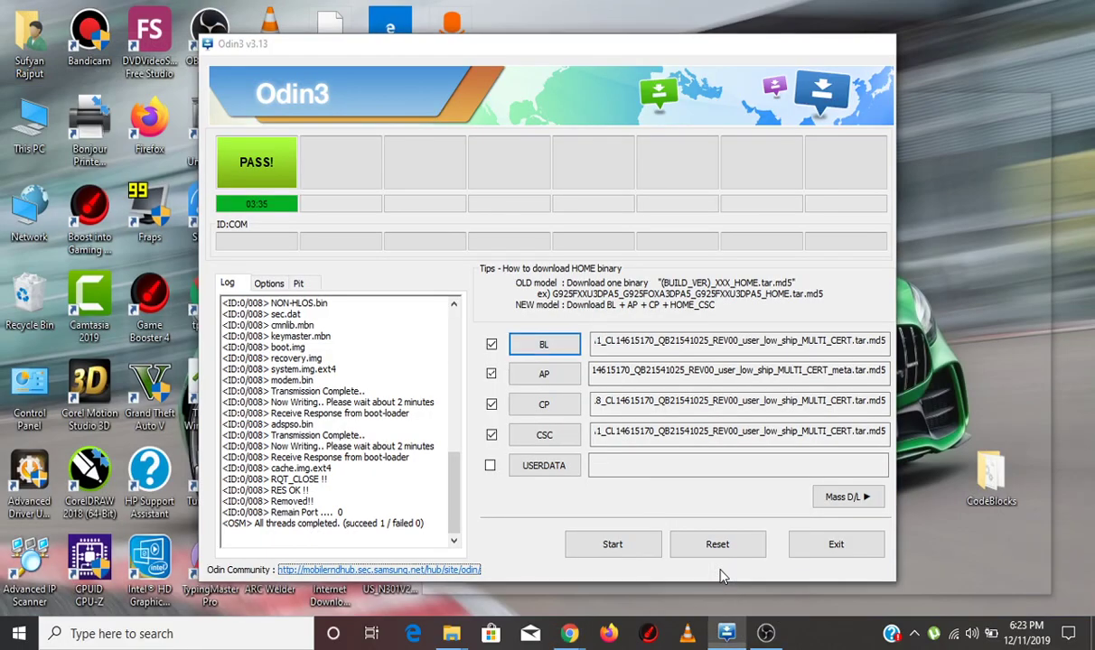
{"action": "left_click", "coordinate": [723, 576]}
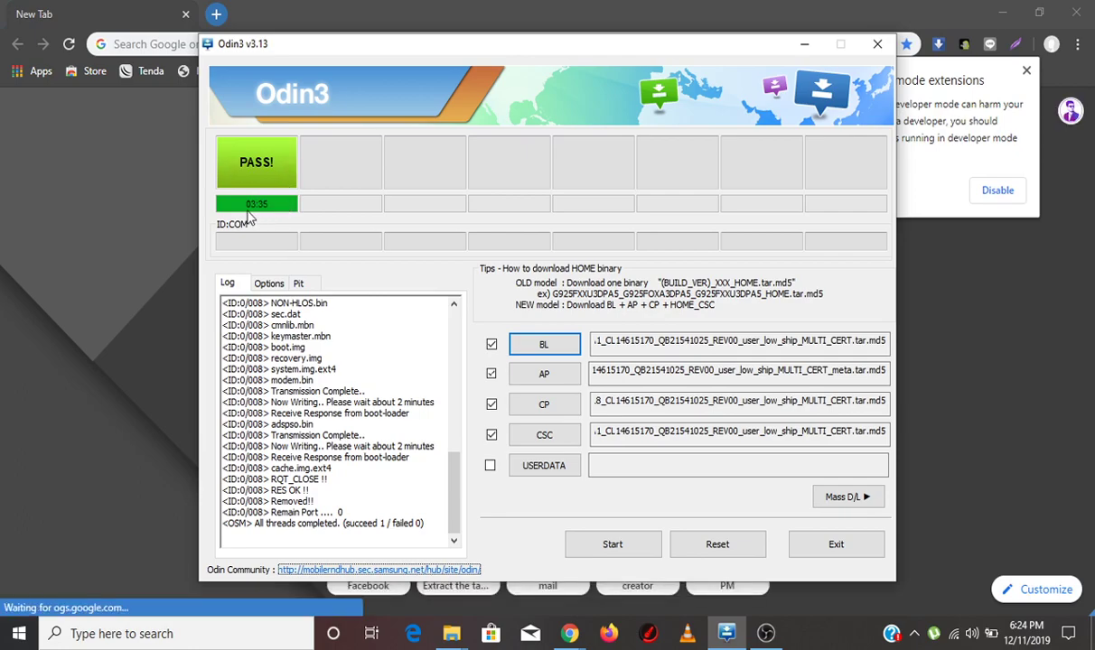
Step: Switch to Chrome and open the SamMobile download page for the Galaxy C5 SM-C5000 TGY Hong Kong C5000ZHU1CSA1 firmware
{"action": "left_click", "coordinate": [183, 210]}
{"action": "left_click", "coordinate": [245, 43]}
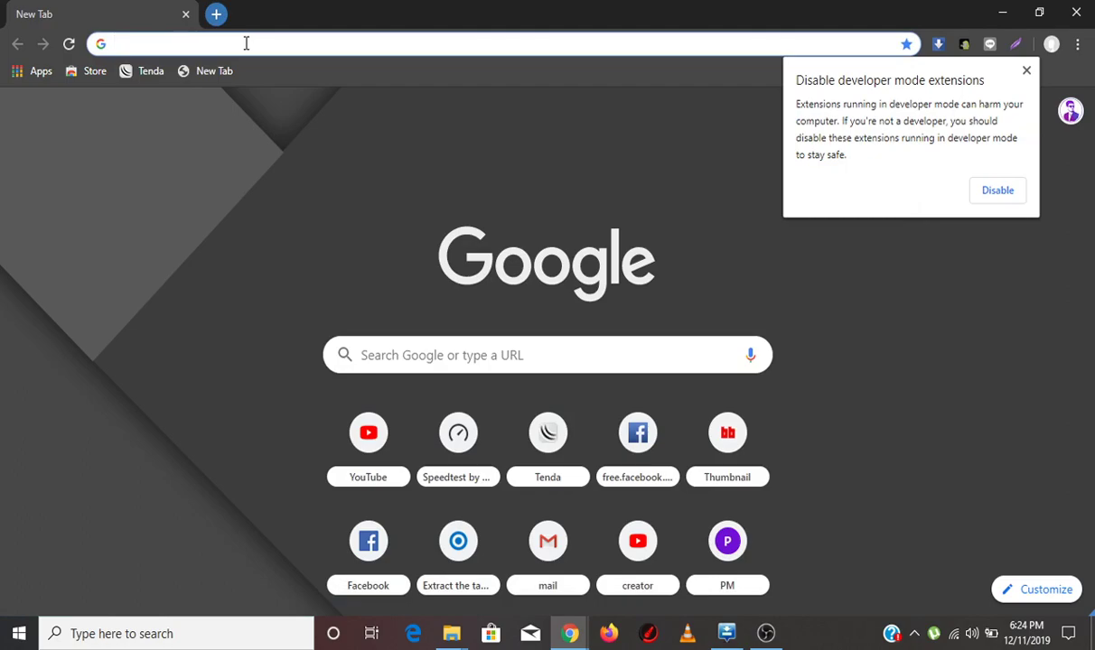
{"action": "type", "text": "sam"}
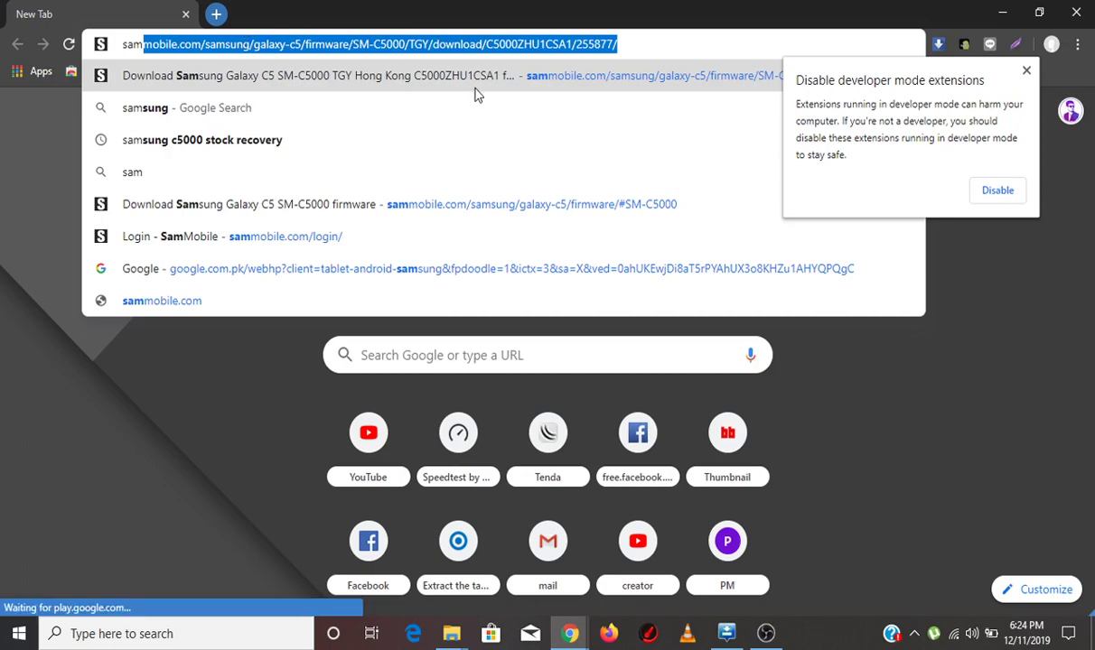
{"action": "left_click", "coordinate": [444, 82]}
{"action": "left_click", "coordinate": [1025, 70]}
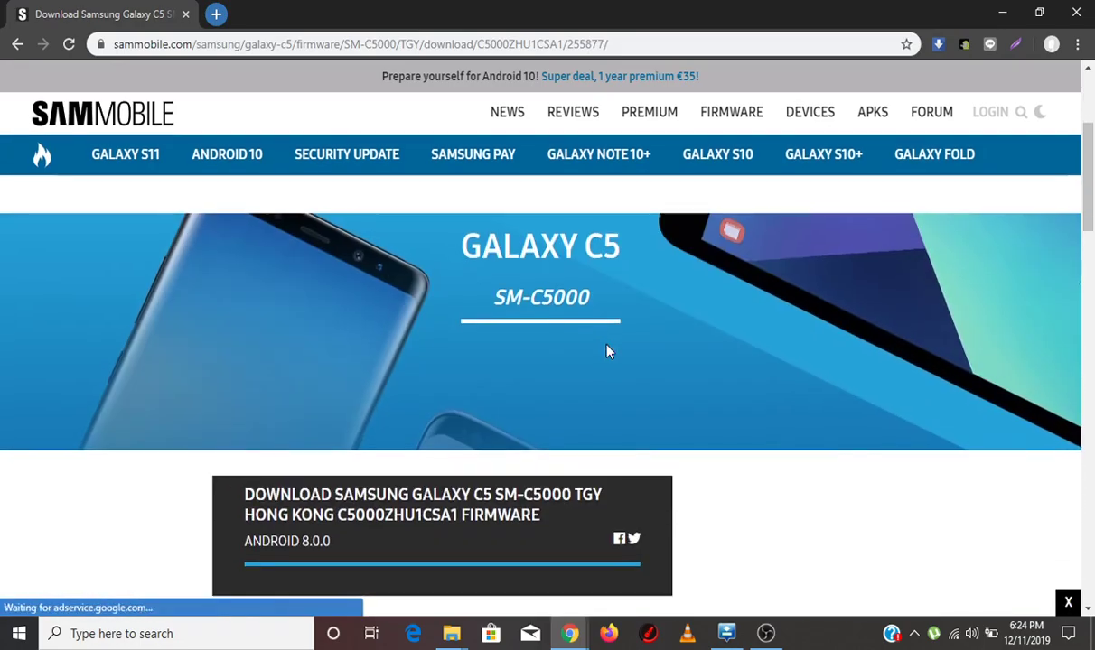
Step: Review the firmware details and flashing instructions, and open the Odin v3.13.3 download link under Instructions (1 File)
{"action": "scroll", "coordinate": [607, 350], "scroll_direction": "down", "scroll_amount": 3}
{"action": "scroll", "coordinate": [606, 350], "scroll_direction": "down", "scroll_amount": 10}
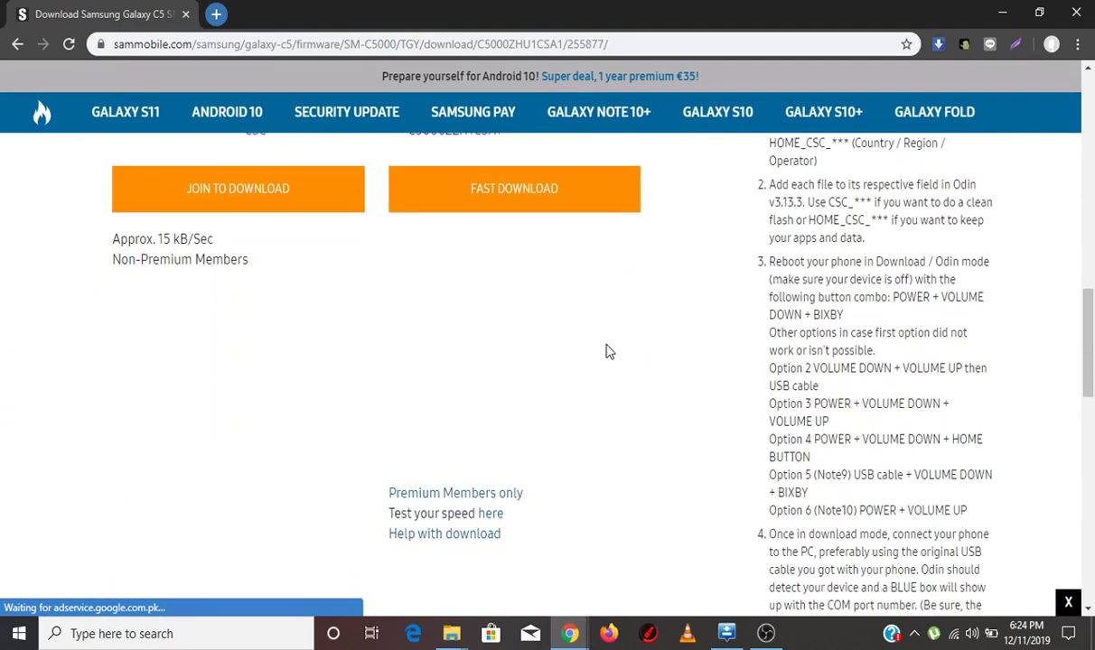
{"action": "scroll", "coordinate": [606, 352], "scroll_direction": "down", "scroll_amount": 2}
{"action": "scroll", "coordinate": [606, 351], "scroll_direction": "up", "scroll_amount": 6}
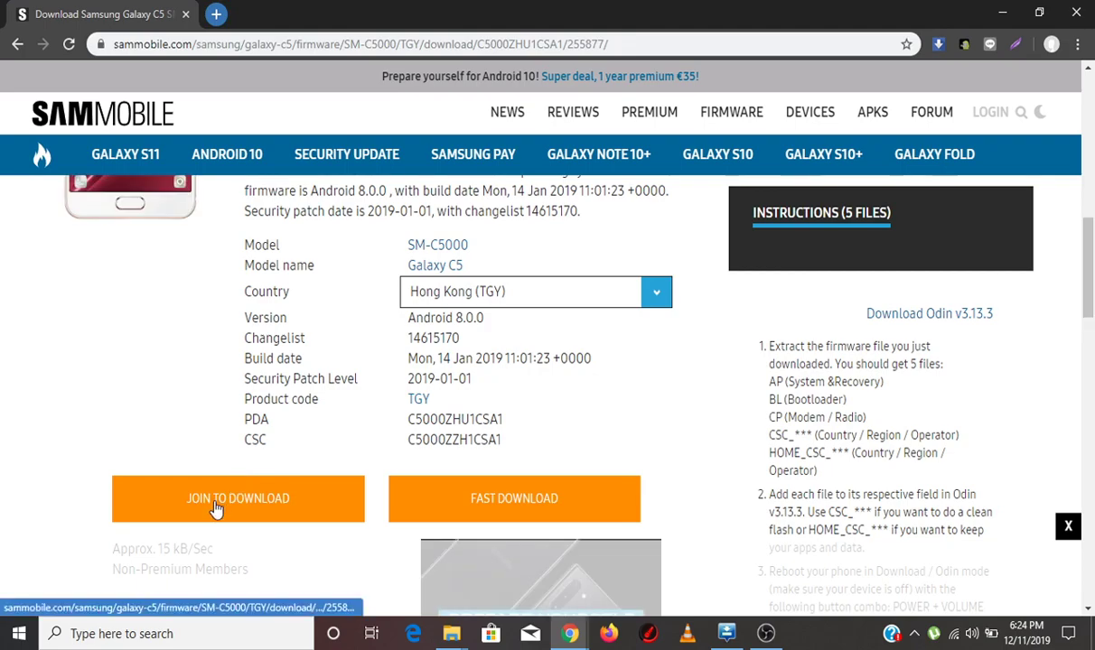
{"action": "scroll", "coordinate": [216, 509], "scroll_direction": "down", "scroll_amount": 5}
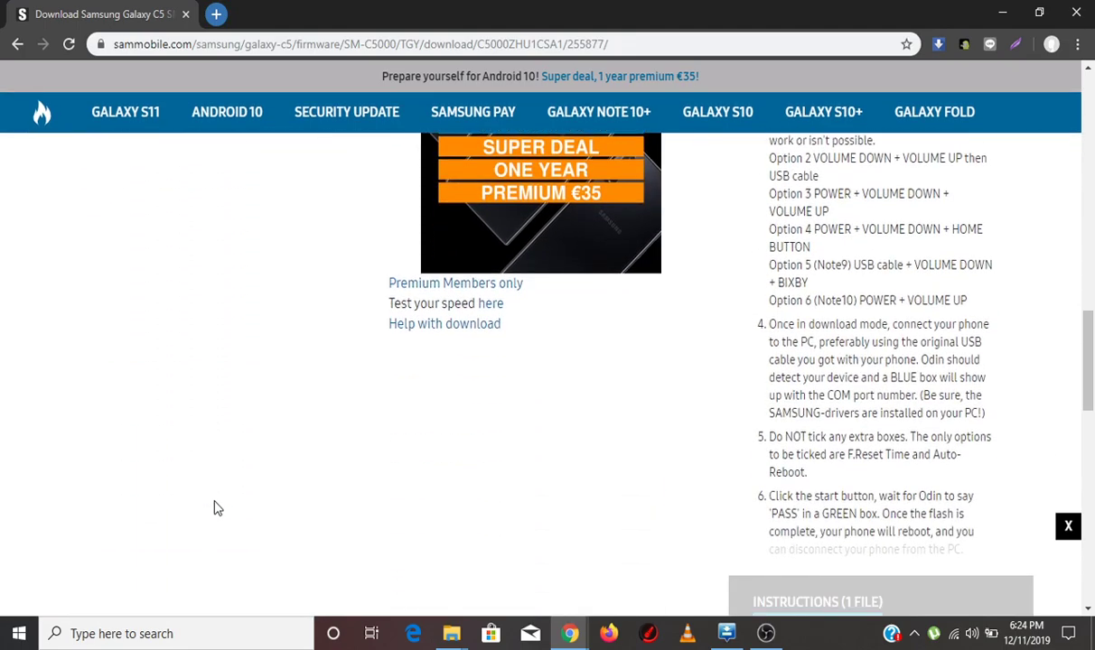
{"action": "scroll", "coordinate": [217, 509], "scroll_direction": "down", "scroll_amount": 8}
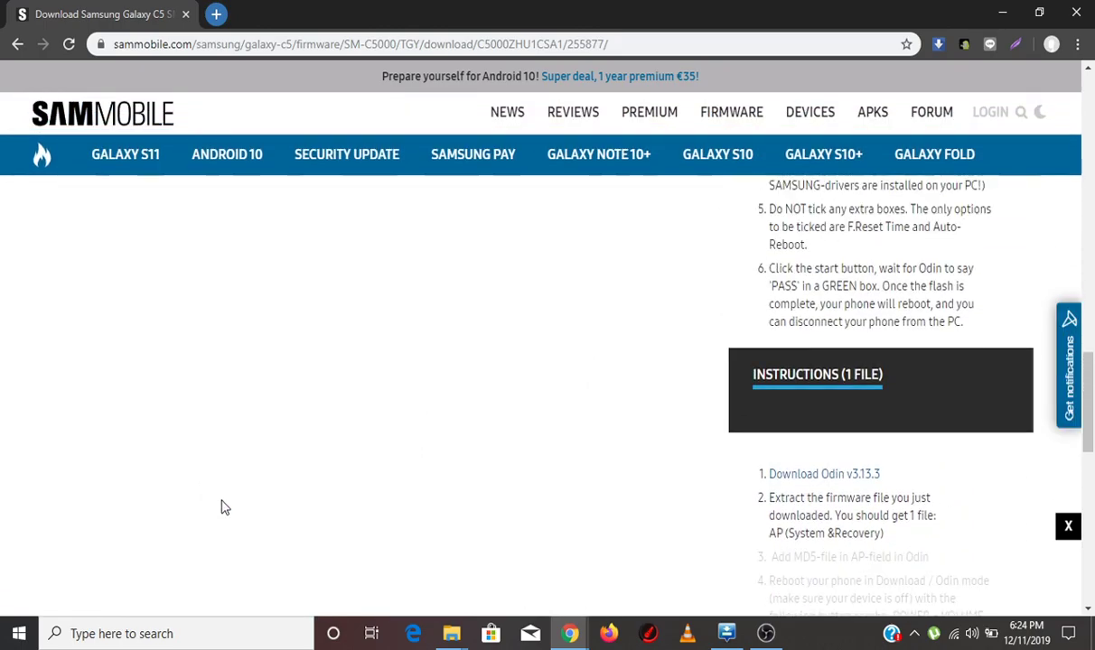
{"action": "right_click", "coordinate": [836, 484]}
{"action": "left_click", "coordinate": [908, 316]}
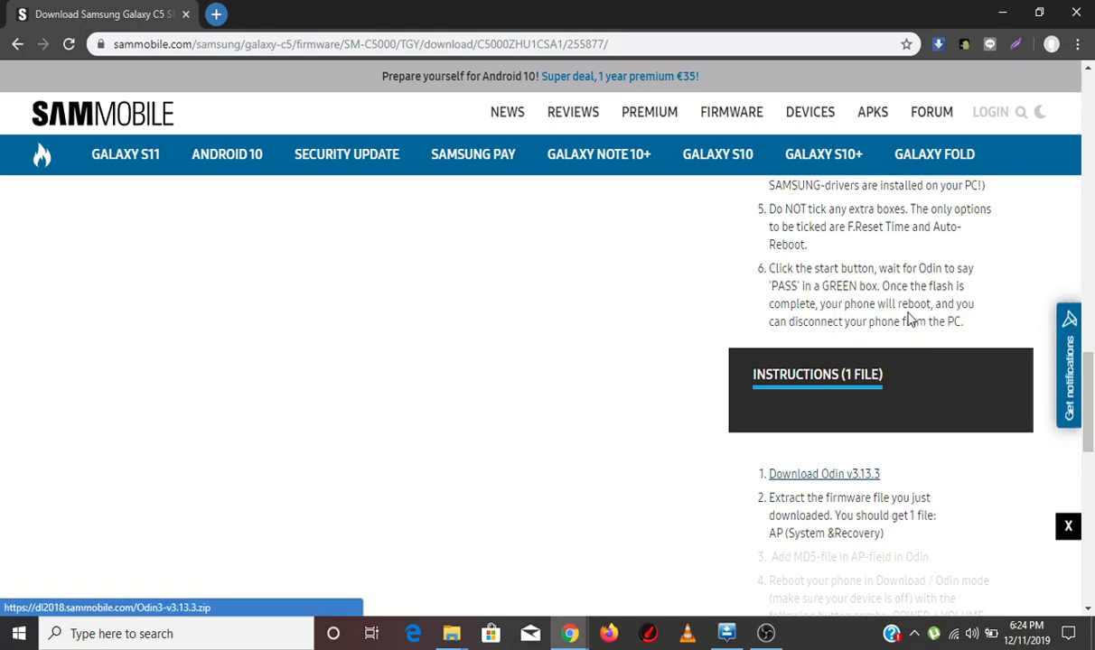
Step: Cancel the running download of Odin3-v3.13.3.zip
{"action": "left_click", "coordinate": [280, 11]}
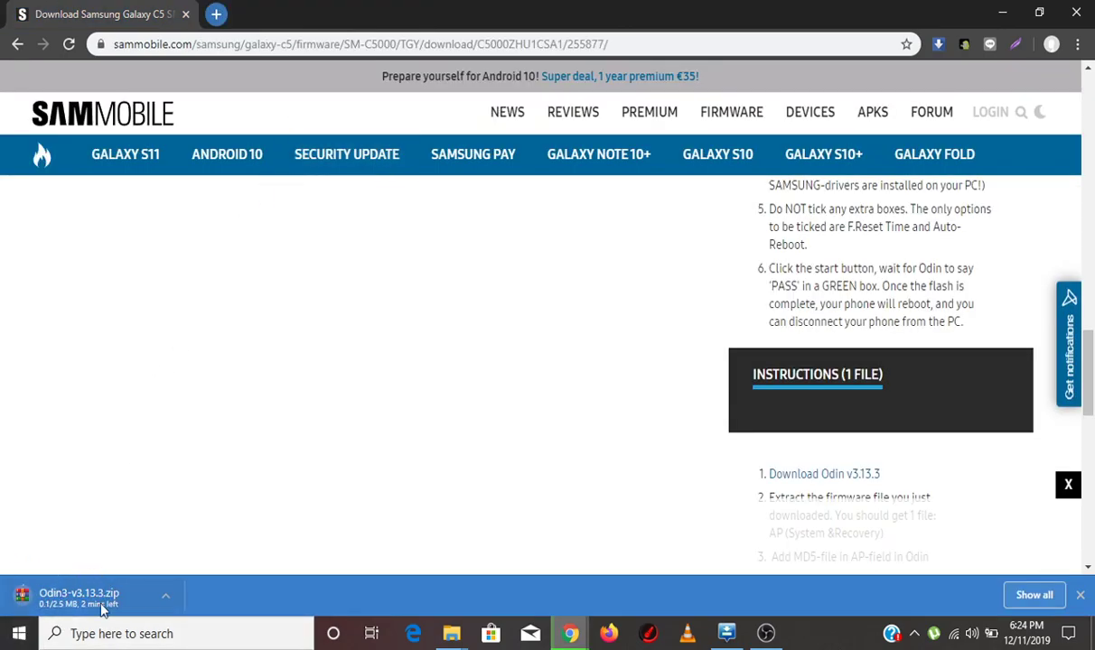
{"action": "left_click", "coordinate": [167, 597]}
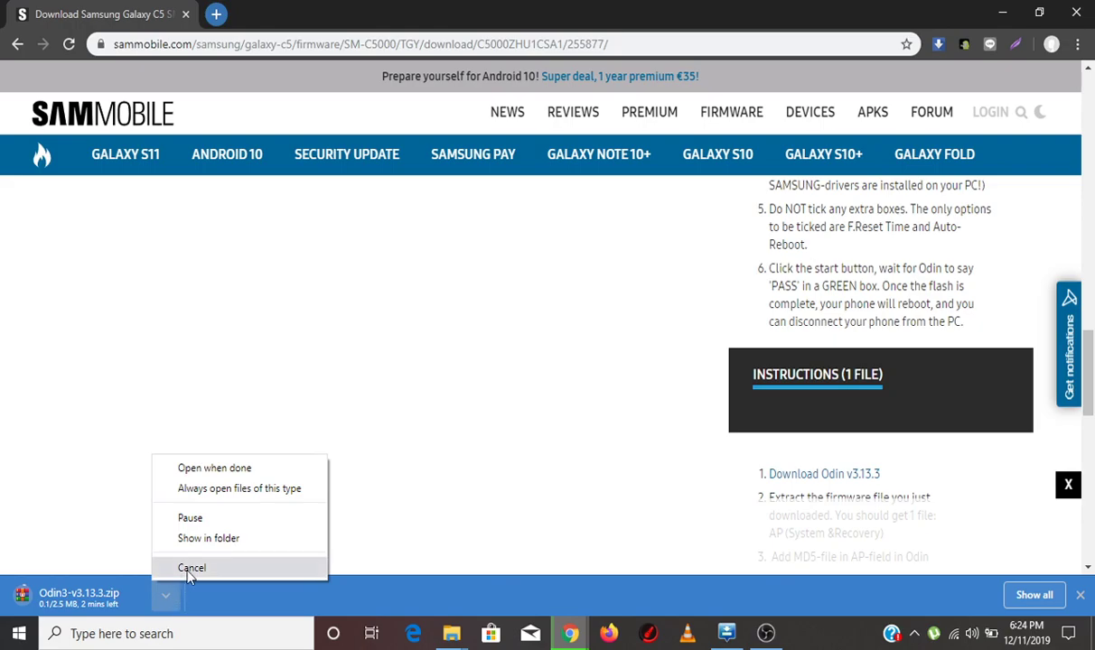
{"action": "left_click", "coordinate": [189, 569]}
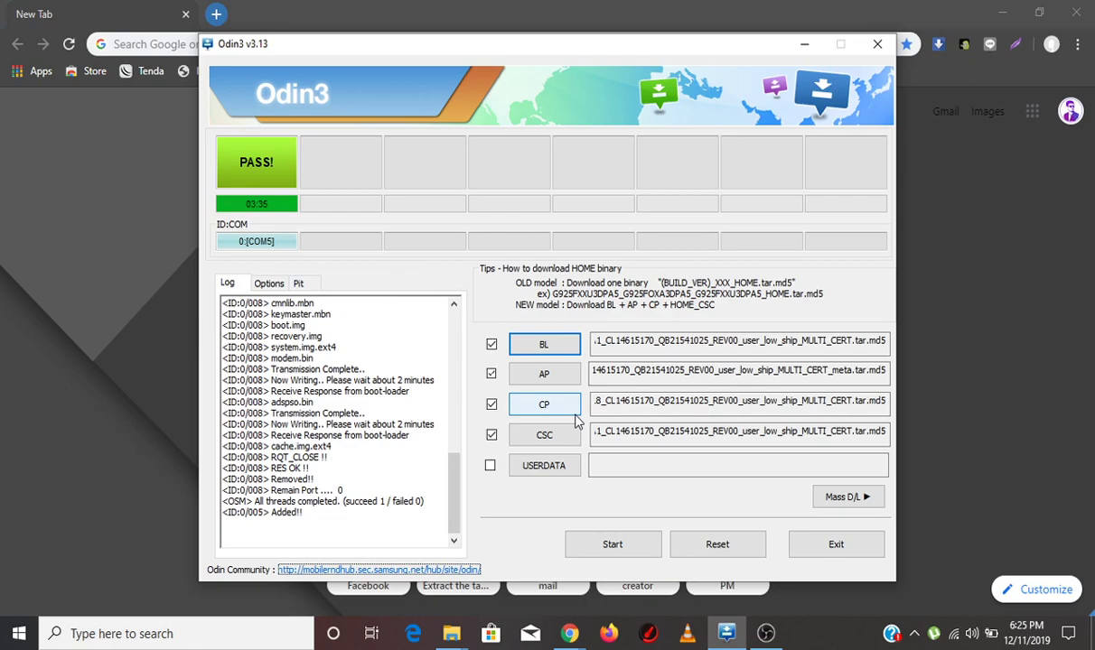
Step: Inspect the CSC_ZZH and HOME_CSC_ZZH firmware files on Local Disk (D:) as choices for Odin's CSC slot, and cancel the file selection
{"action": "left_click", "coordinate": [551, 441]}
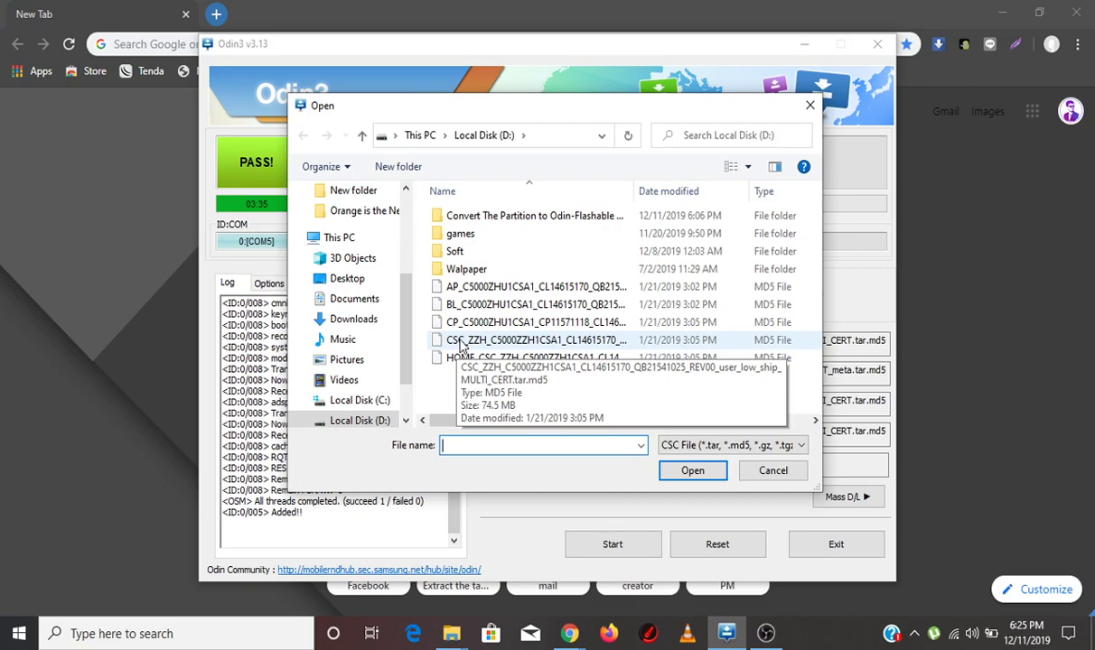
{"action": "left_click", "coordinate": [462, 343]}
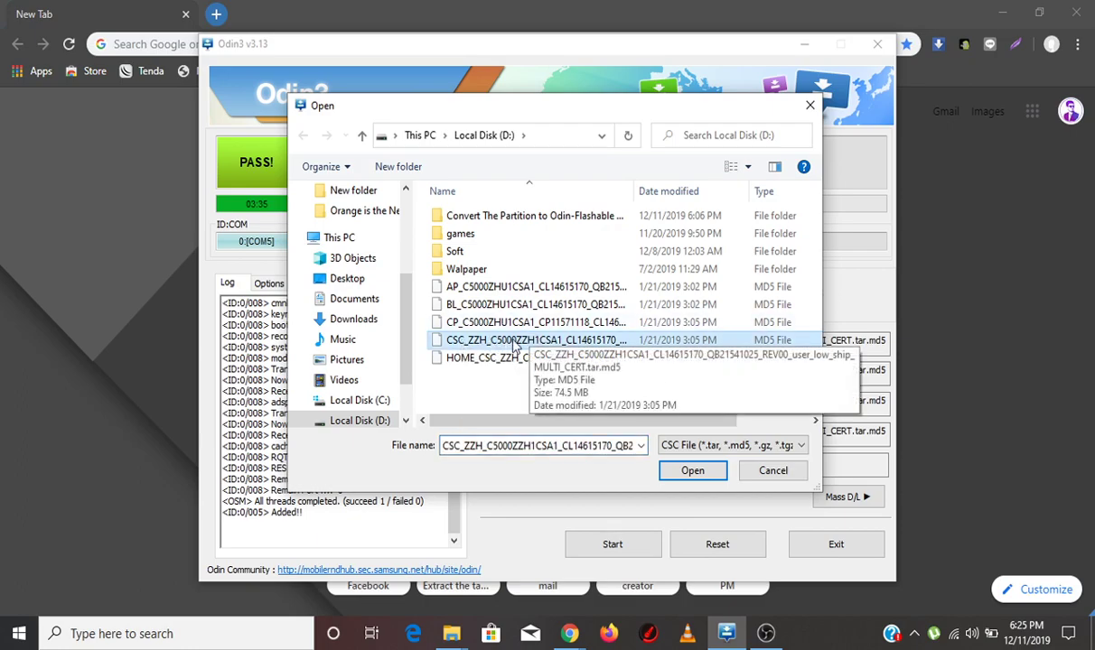
{"action": "left_click", "coordinate": [479, 360]}
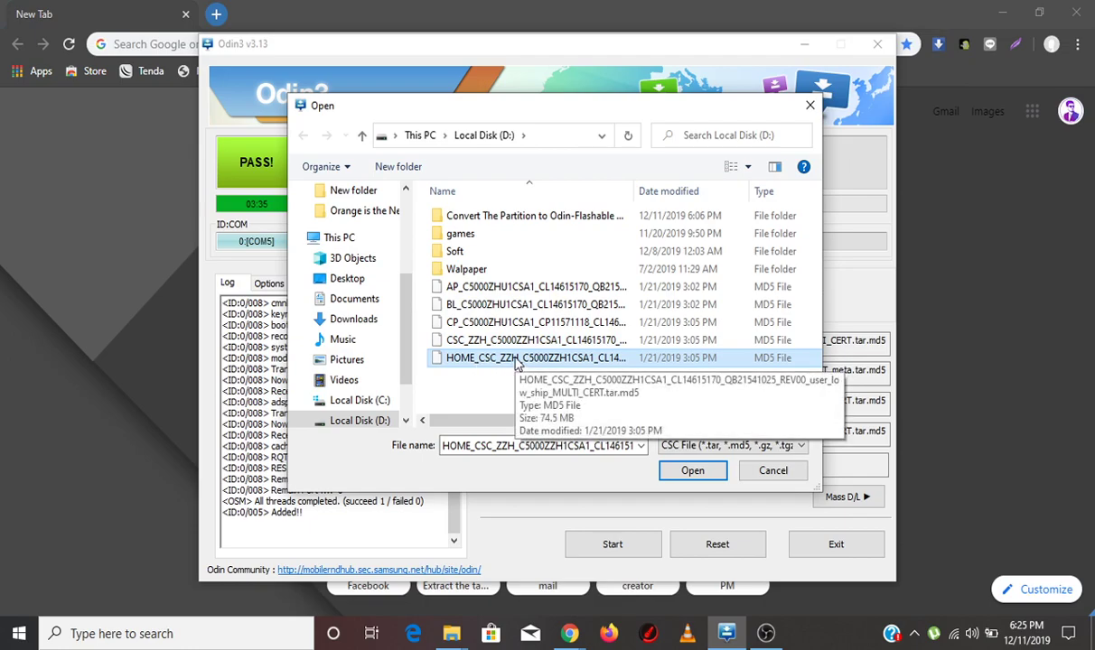
{"action": "left_click", "coordinate": [773, 471]}
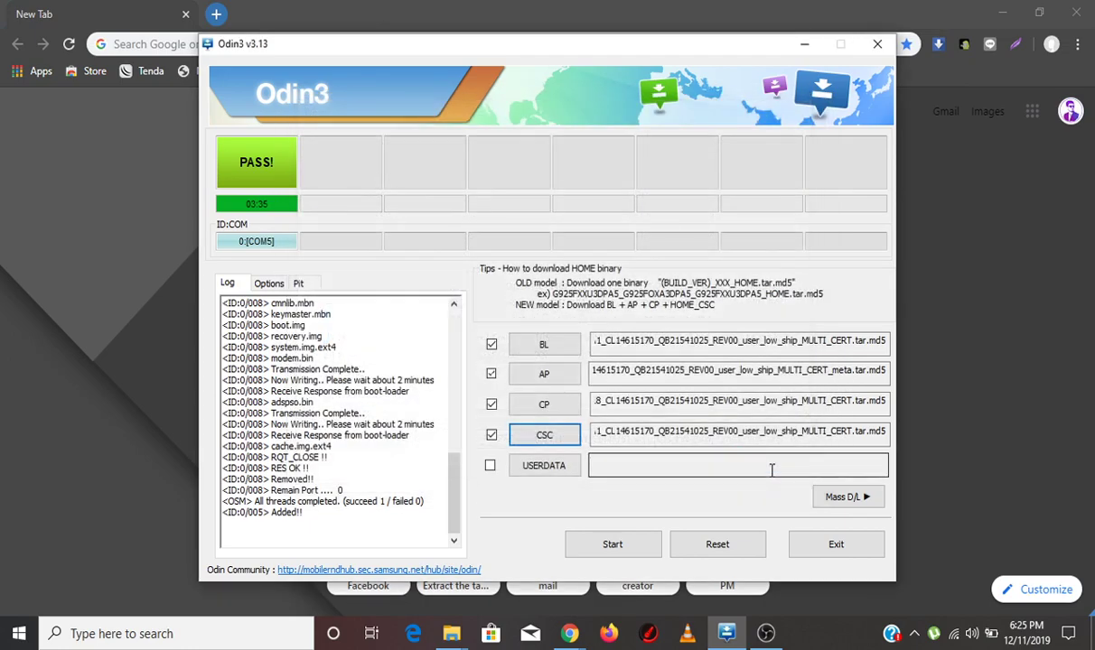
Step: Clear the desktop by minimizing Odin and Chrome and closing the Odin3_v3.13.1 folder window
{"action": "left_click", "coordinate": [803, 45]}
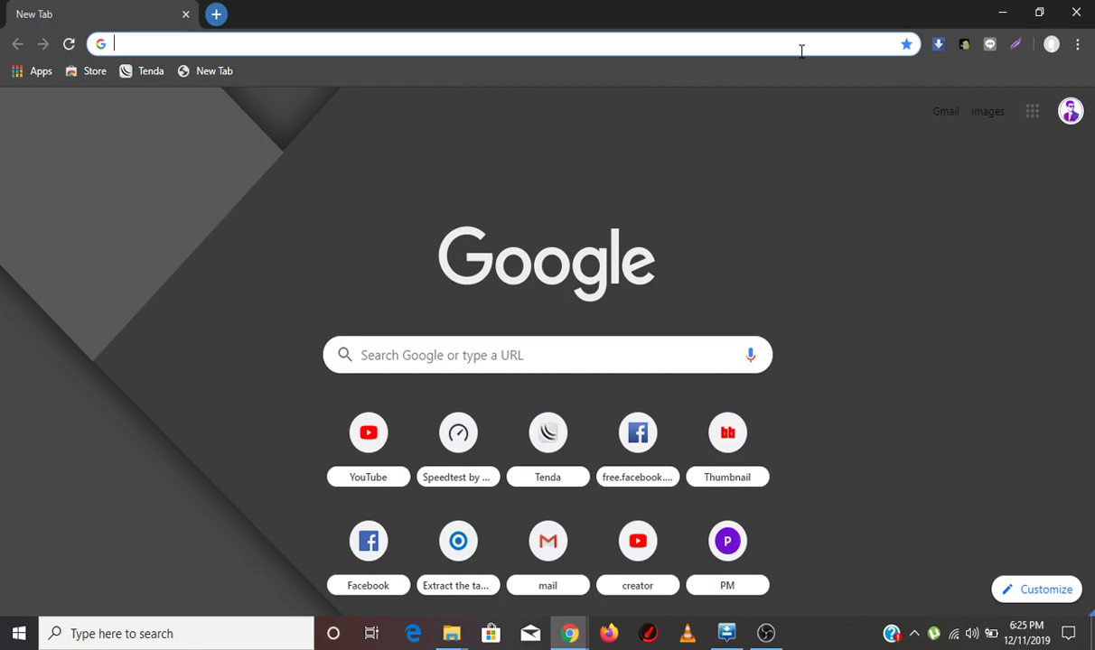
{"action": "left_click", "coordinate": [1003, 12]}
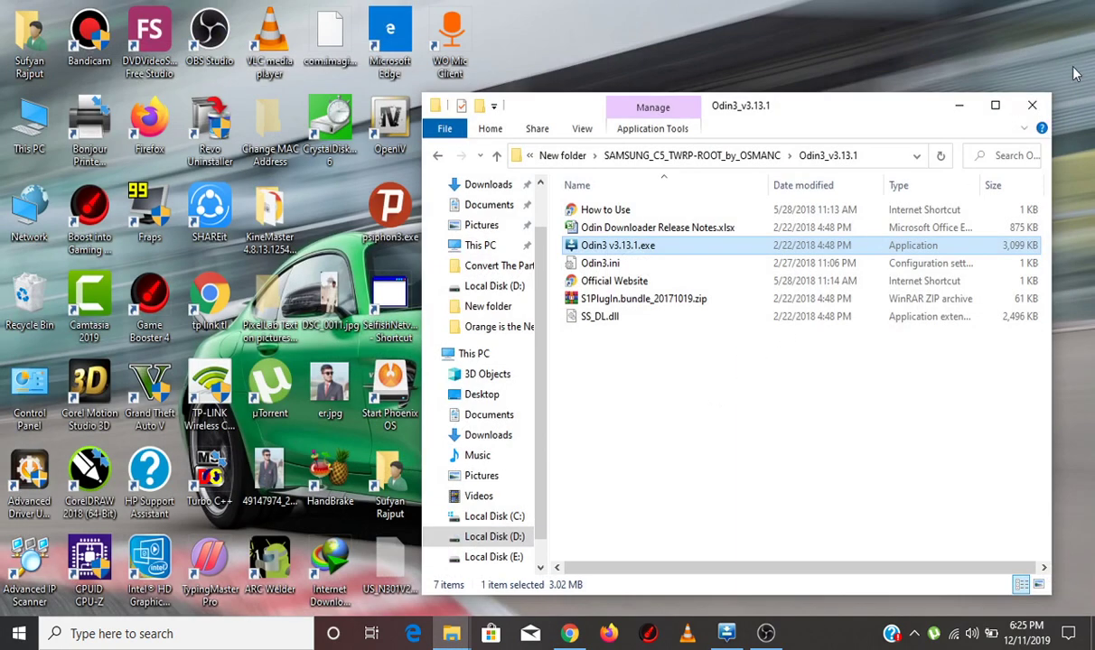
{"action": "left_click", "coordinate": [1035, 104]}
Step: Open the recording options of OBS from its hidden notification-area icon
{"action": "mouse_move", "coordinate": [786, 639]}
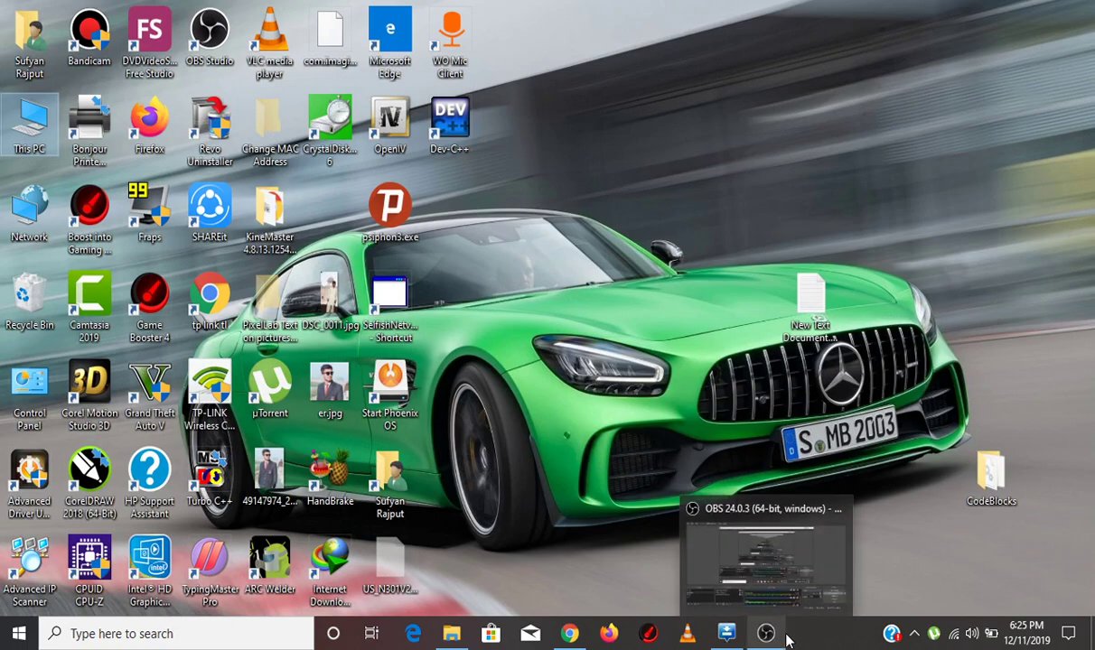
{"action": "left_click", "coordinate": [914, 634]}
{"action": "right_click", "coordinate": [946, 566]}
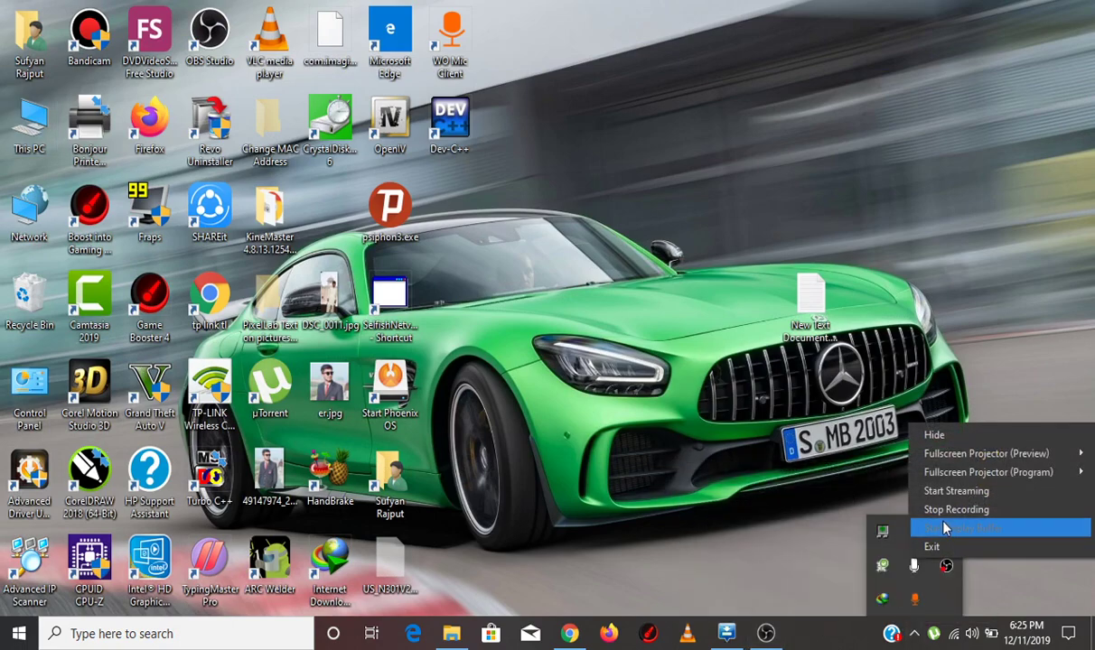